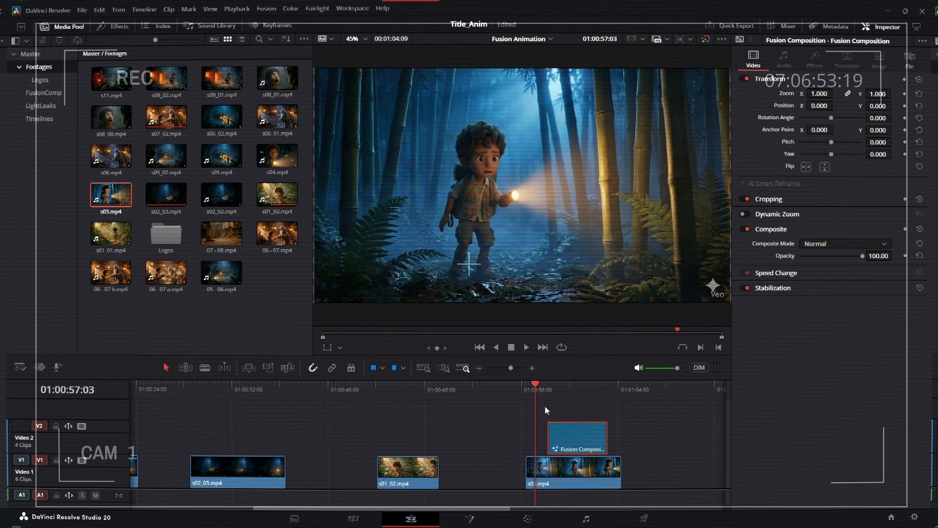
- Play back the Fusion Composition clip above s03.mp4 to review its animation
scroll(544, 406, "up", 5)
left_click(408, 394)
key("space")
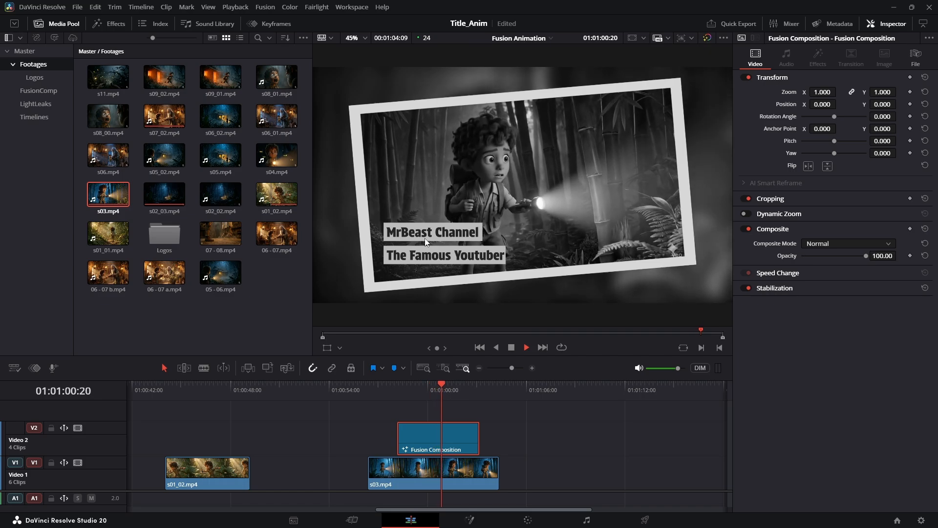
key("space")
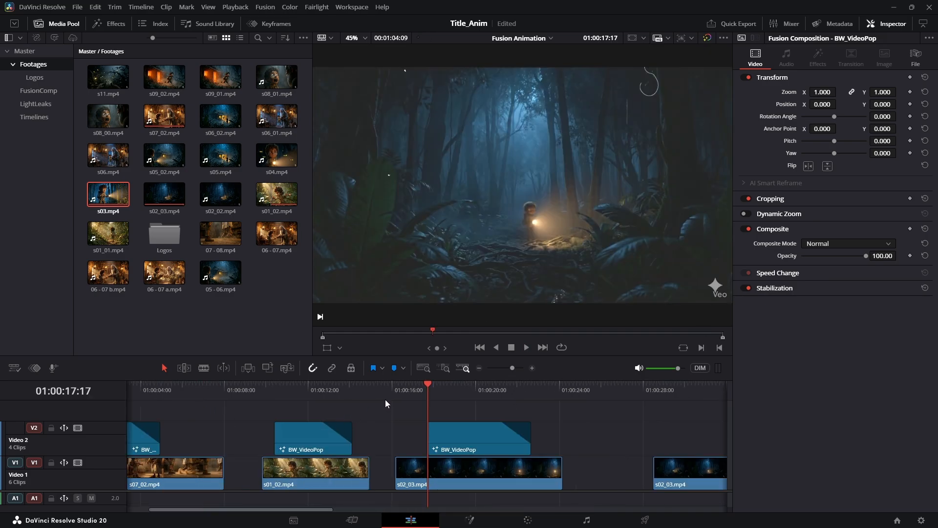
- Play the BW_VideoPop title above s02_03.mp4 from just before the clip starts to review its framed black-and-white look
left_click(392, 402)
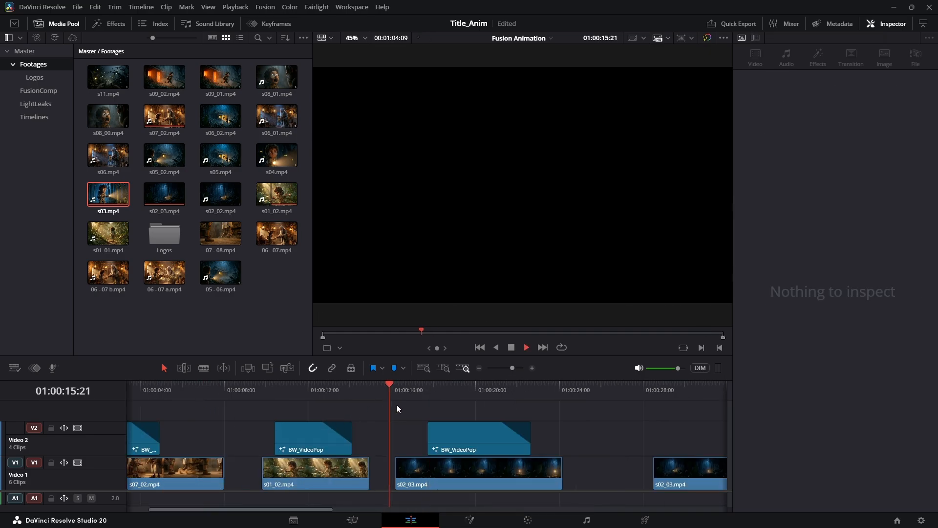
key("space")
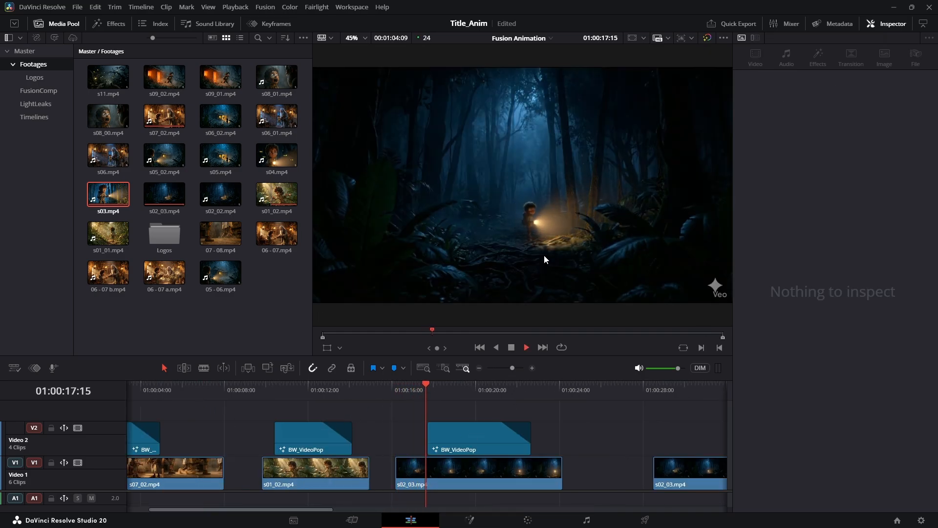
key("space")
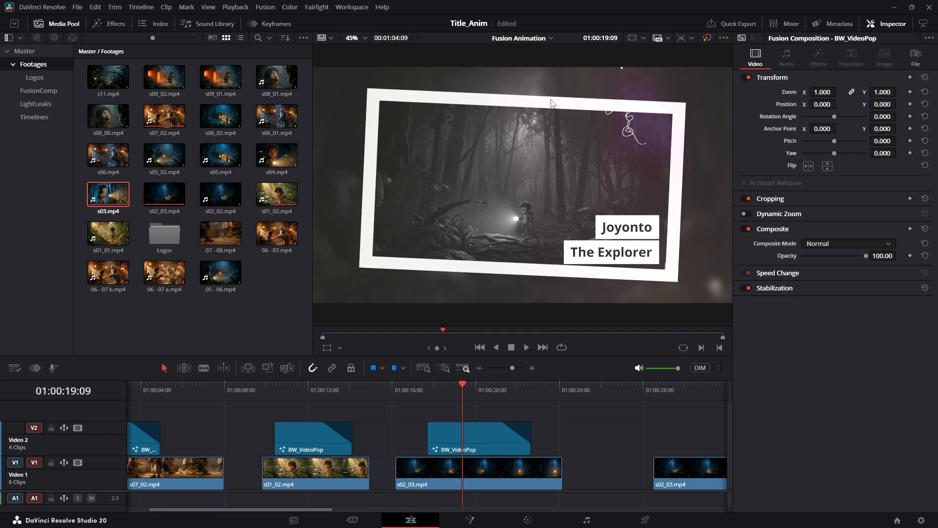
left_click(424, 395)
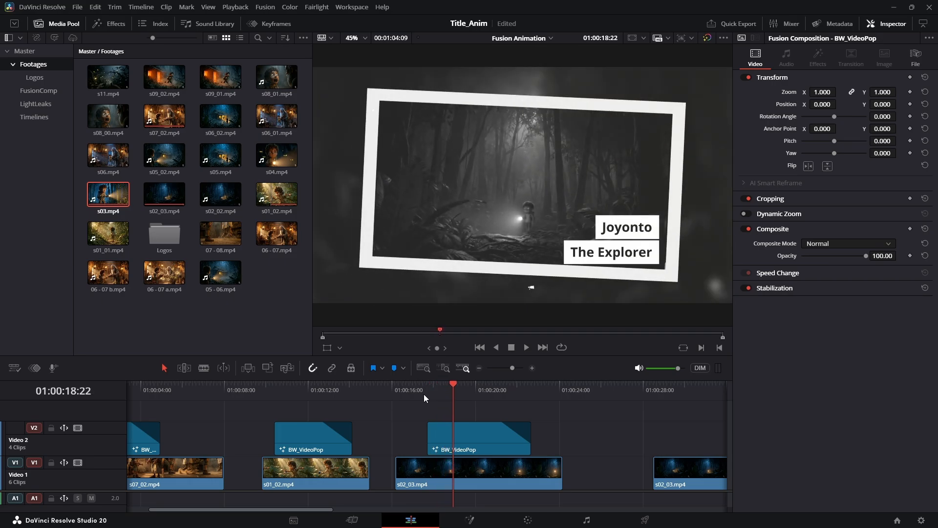
- Open the Fusion Composition above s03.mp4 for node editing and try moving the framed picture with the Transform2 node
scroll(513, 408, "down", 5)
left_click(534, 394)
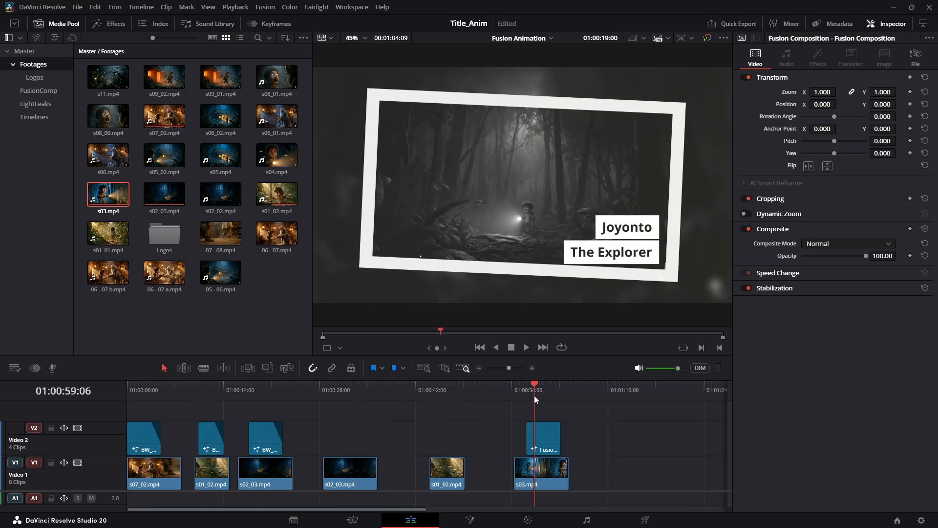
scroll(541, 409, "up", 7)
left_click(403, 441)
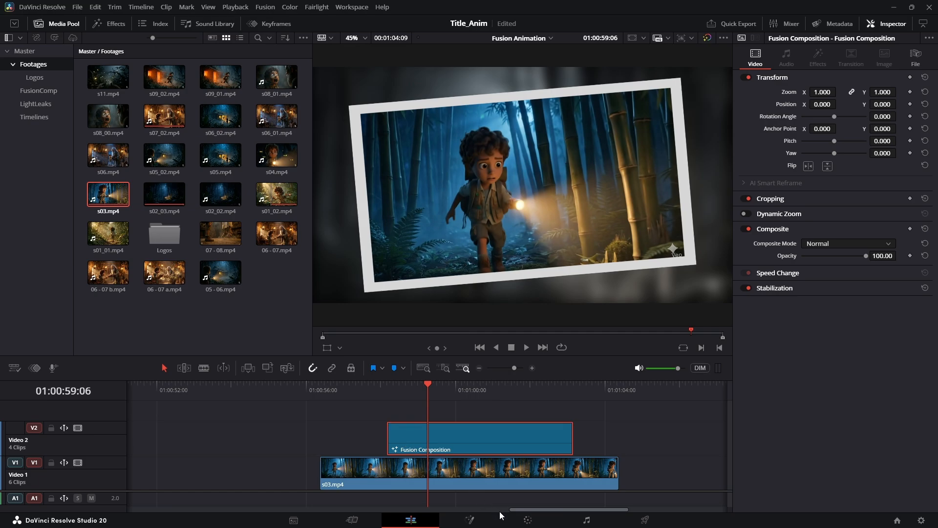
left_click(470, 519)
left_click(384, 428)
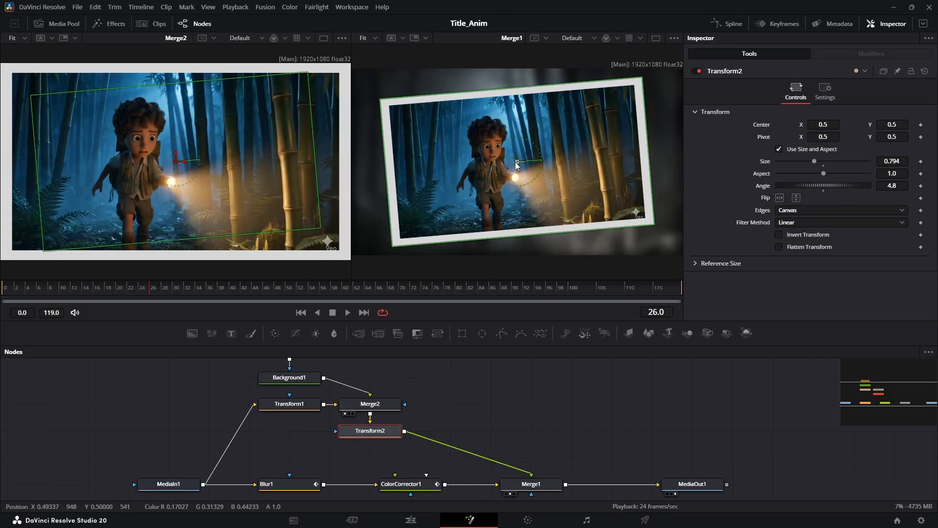
left_click_drag(516, 164, 550, 176)
key("ctrl+z")
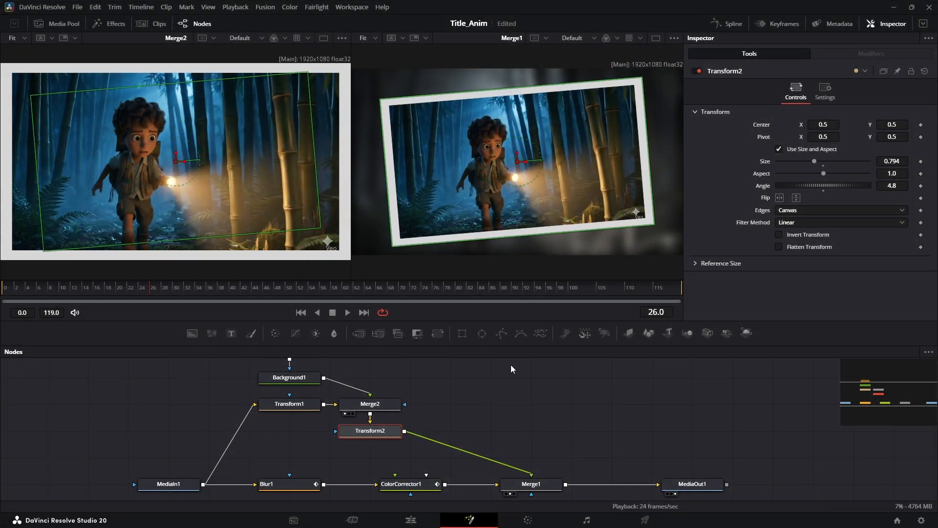
- Go back to the edit timeline and examine the first BW_VideoPop title above s07_02.mp4
key("shift+4")
left_click(147, 396)
scroll(242, 406, "up", 3)
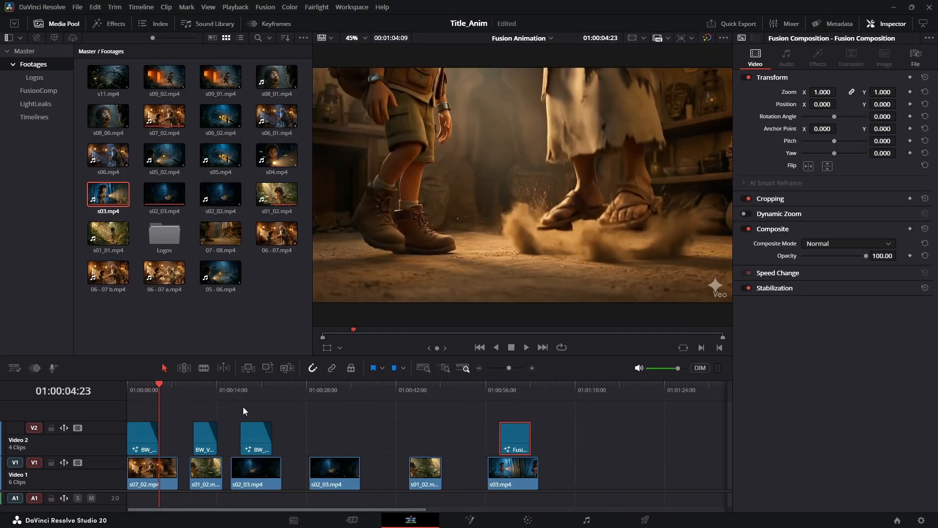
left_click(148, 397)
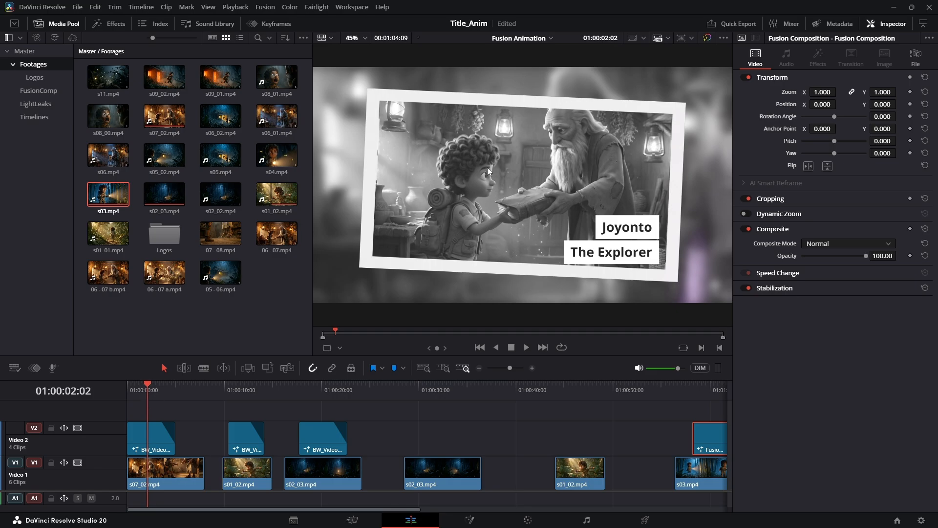
- Park the playhead on the Fusion Composition clip above s03.mp4 and open the clip for node editing
scroll(548, 399, "down", 2)
left_click(486, 397)
scroll(487, 432, "up", 5)
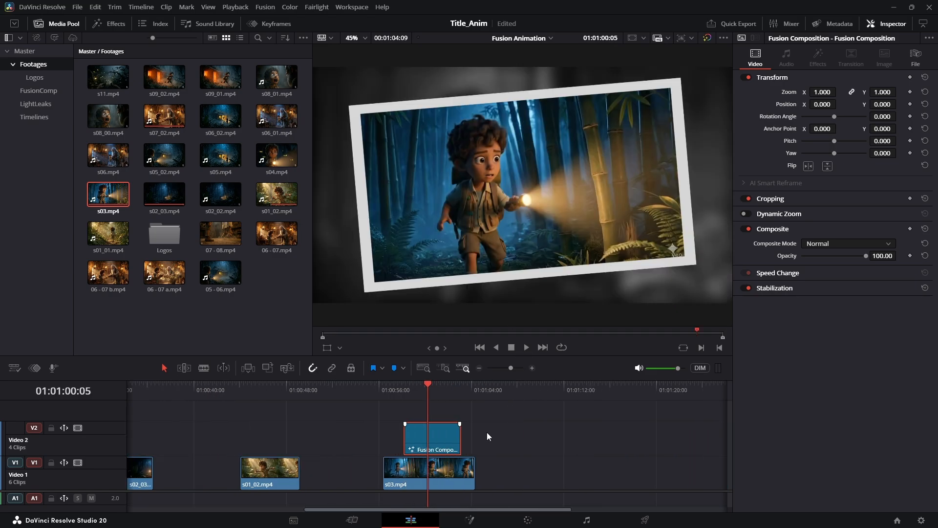
left_click(470, 519)
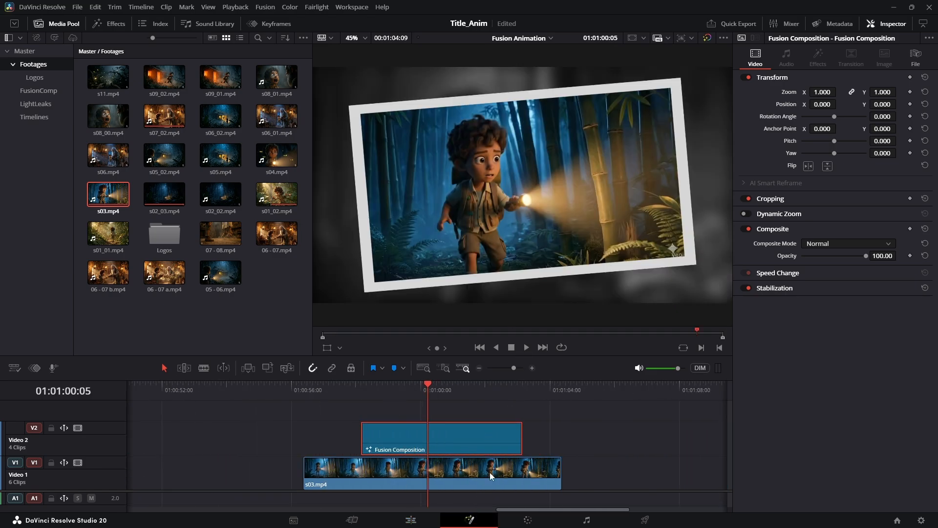
- Add a Color Corrector node and place it in the free space beside the Merge2 node
left_click(475, 427)
key("shift+space")
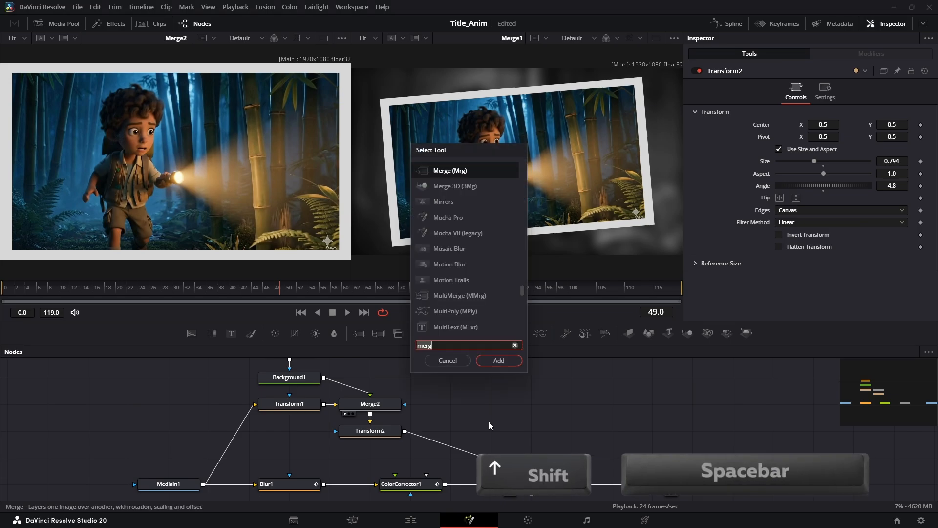
type("colorcor")
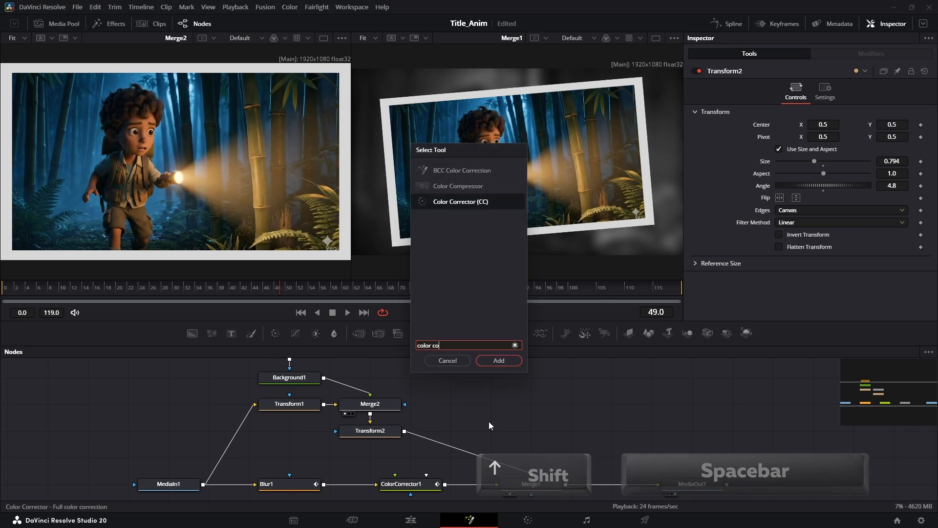
key("Return")
left_click_drag(510, 432, 506, 407)
- Show Transform2 in the first viewer and connect its output to the ColorCorrector2 input
left_click(381, 431)
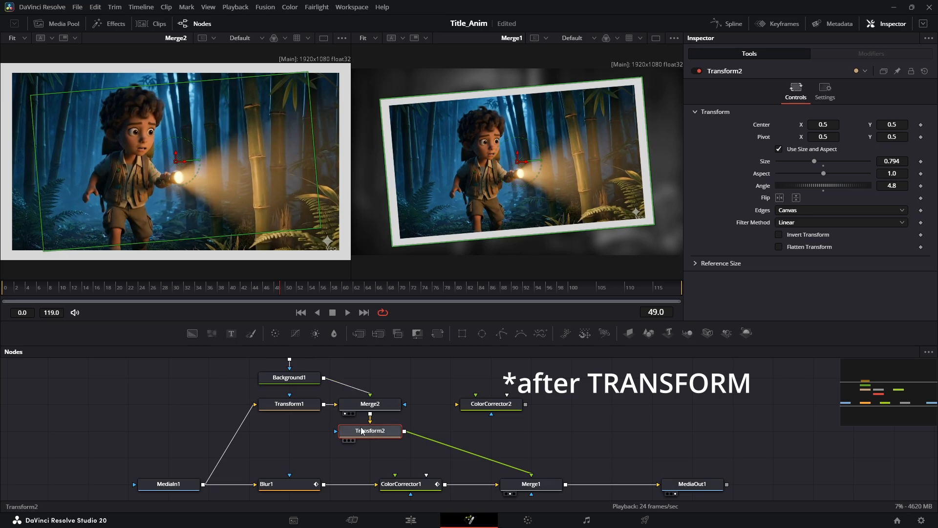
key("1")
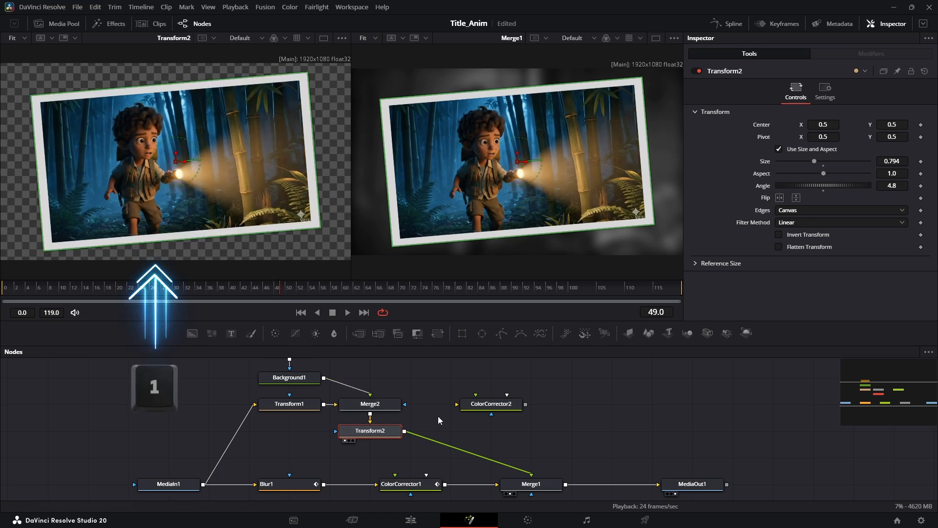
left_click_drag(405, 434, 484, 406)
- Show ColorCorrector2 in the second viewer and set its saturation to 0.0
left_click(487, 412)
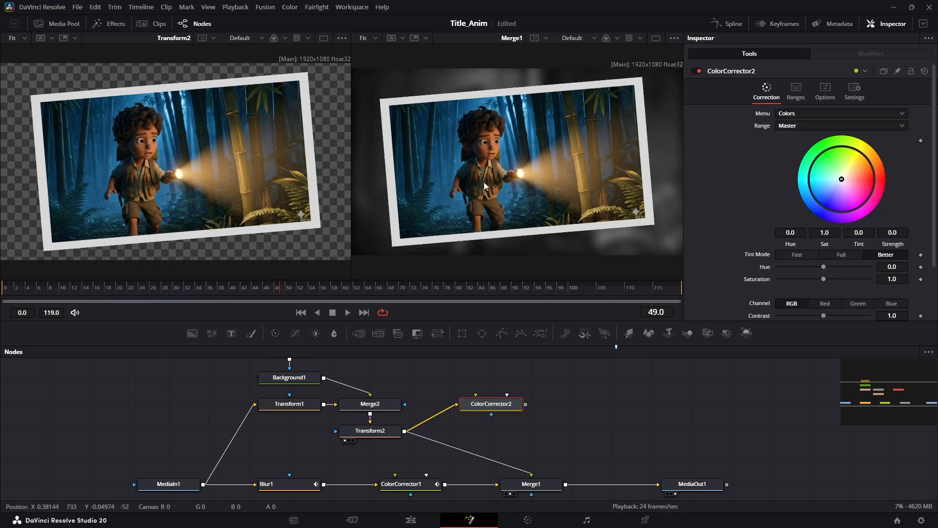
key("2")
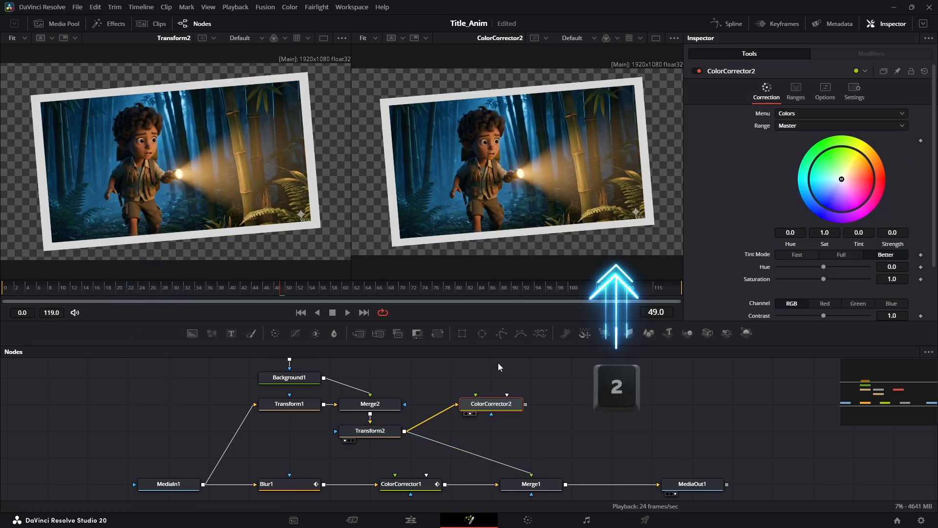
scroll(751, 282, "down", 3)
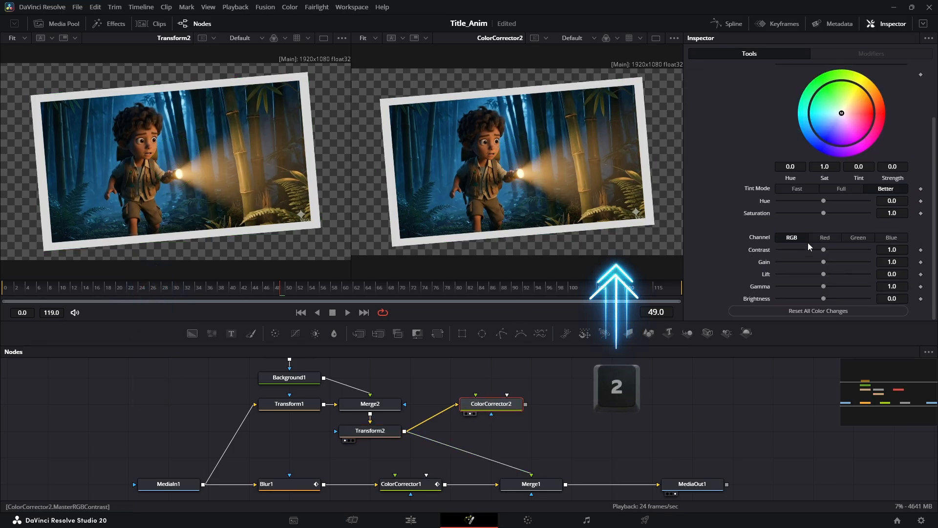
left_click_drag(824, 213, 777, 214)
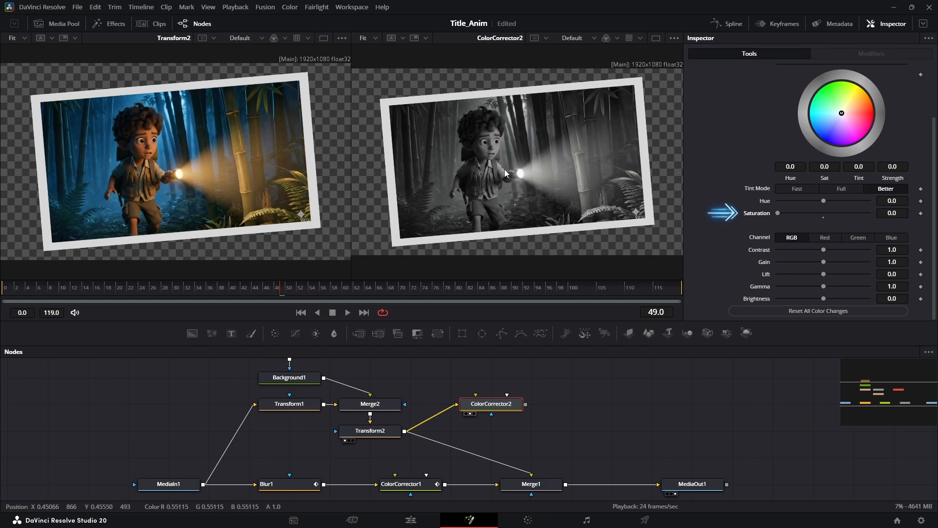
- Align ColorCorrector2 with Transform2 and connect its output to the Merge1 foreground input in place of Transform2
left_click_drag(501, 414, 494, 440)
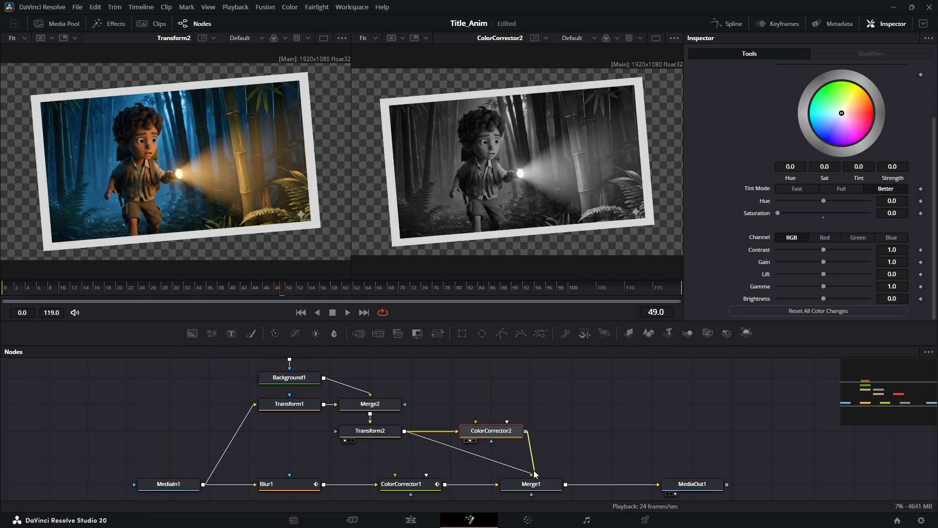
left_click_drag(525, 431, 546, 489)
left_click(545, 489)
scroll(609, 471, "down", 1)
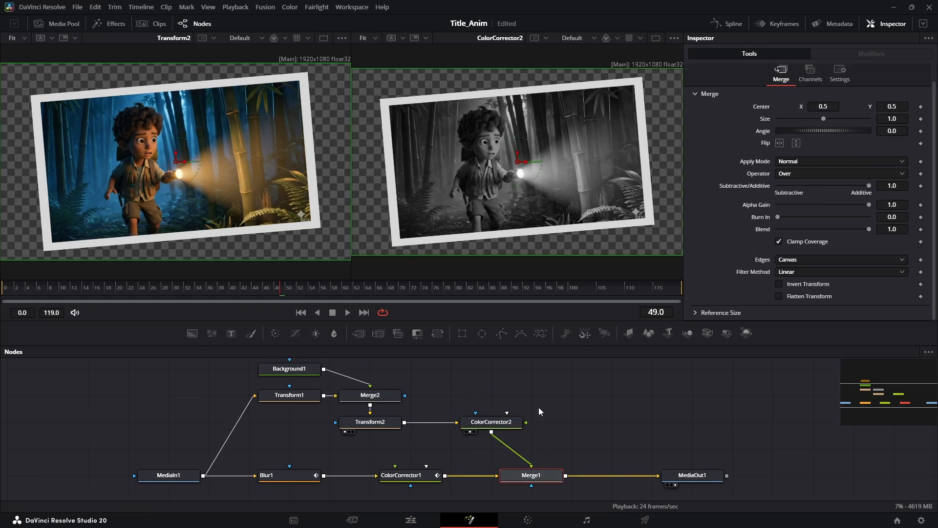
- Play the desaturated frame composition on the edit timeline and return to its node tree
left_click(554, 421)
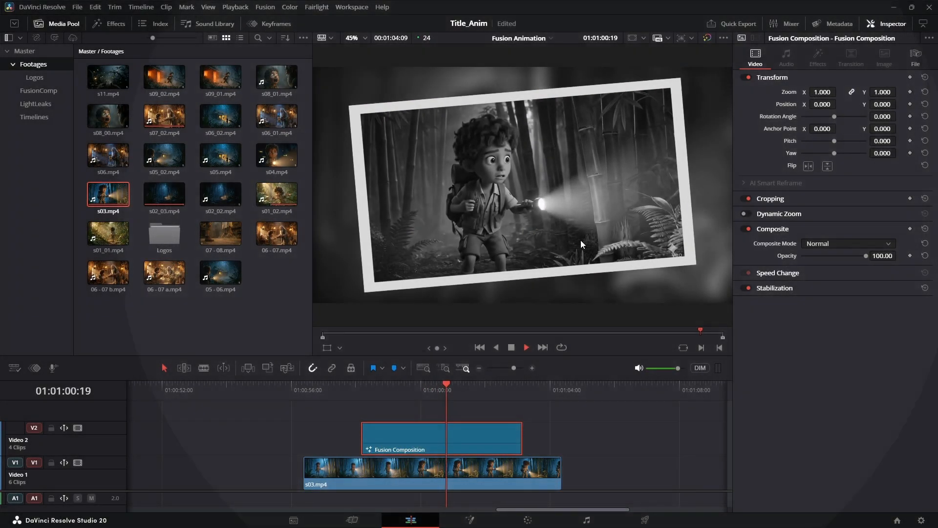
key("space")
left_click(469, 519)
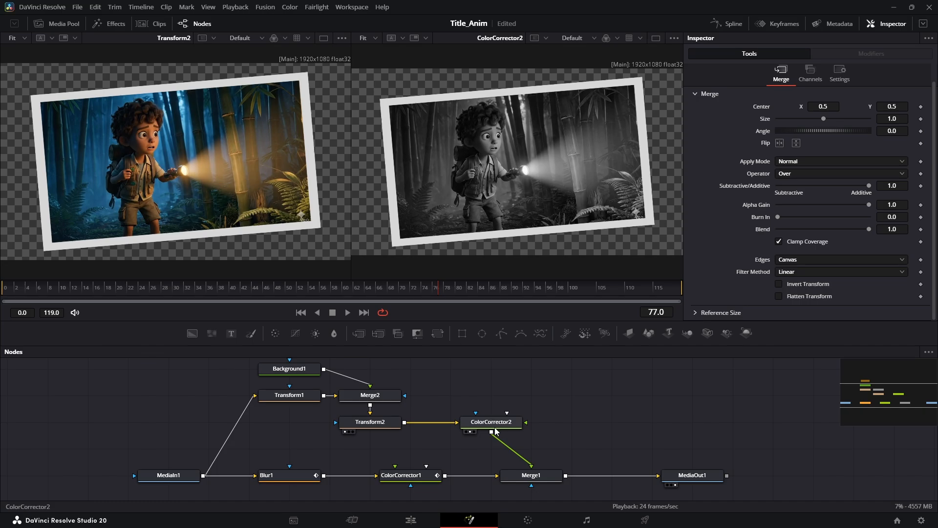
- Compare the Transform2 and ColorCorrector2 settings, leaving the Transform2 node selected
left_click(385, 423)
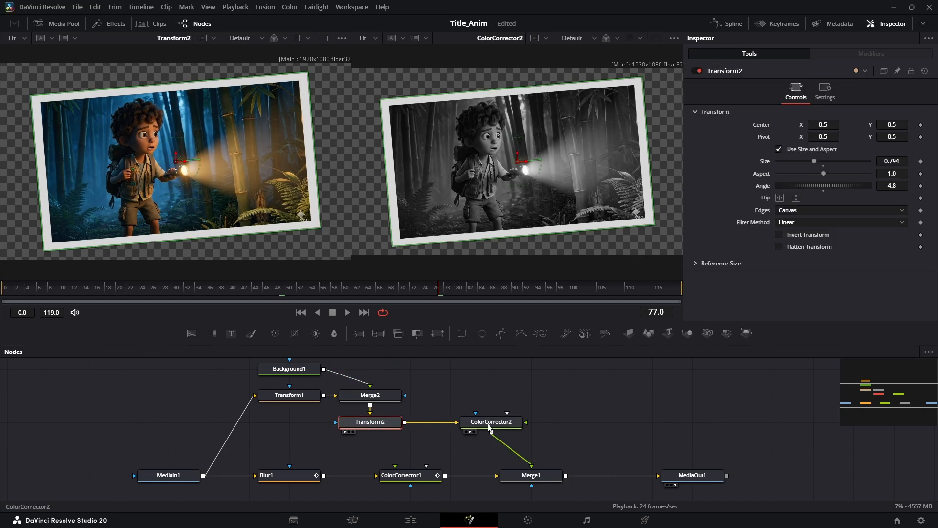
left_click(472, 424)
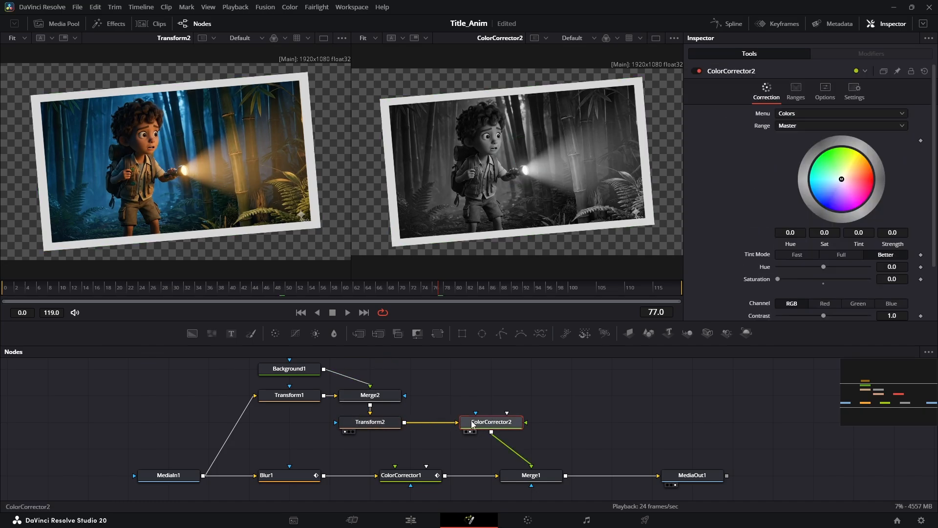
left_click(379, 424)
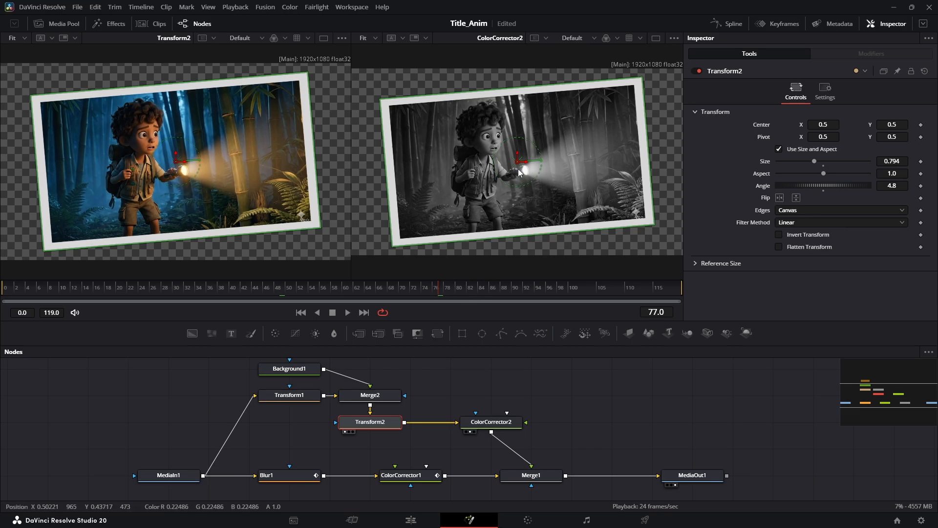
- Try moving and resizing the framed picture through the Center and Size of Transform2
left_click_drag(519, 163, 487, 131)
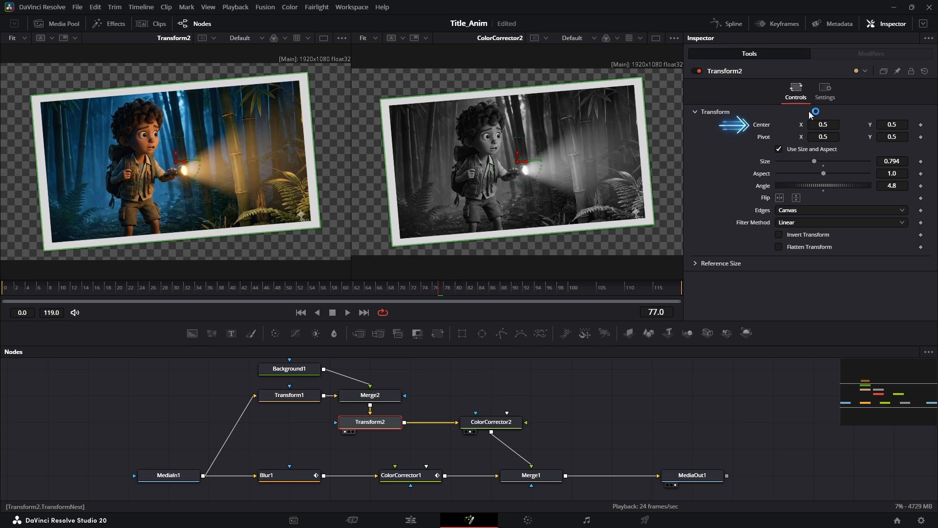
left_click_drag(518, 161, 577, 188)
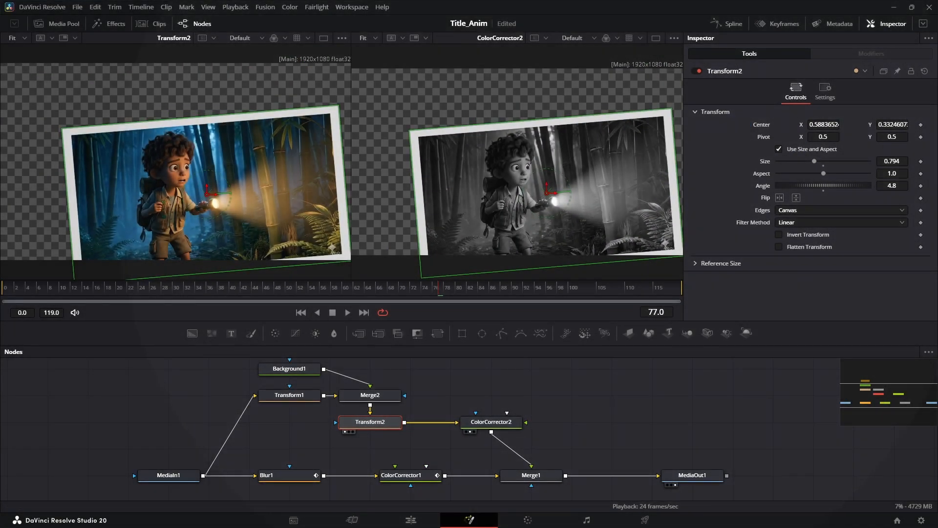
left_click_drag(815, 164, 781, 181)
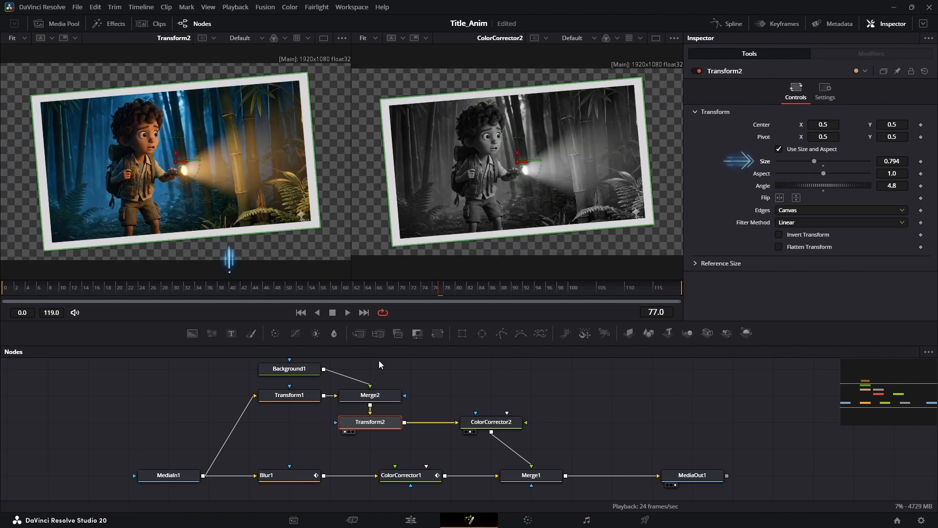
- Add a Size keyframe on Transform2 at frame 40
left_click_drag(229, 291, 233, 292)
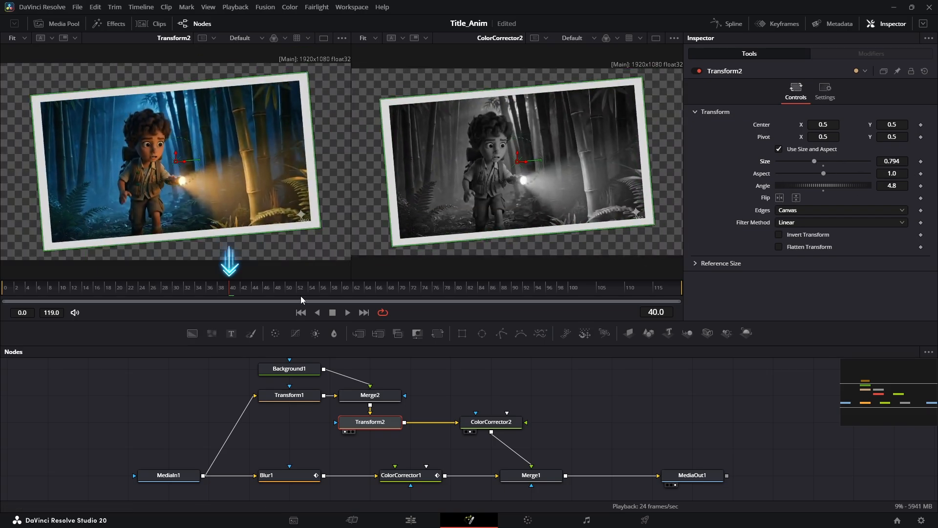
left_click(921, 162)
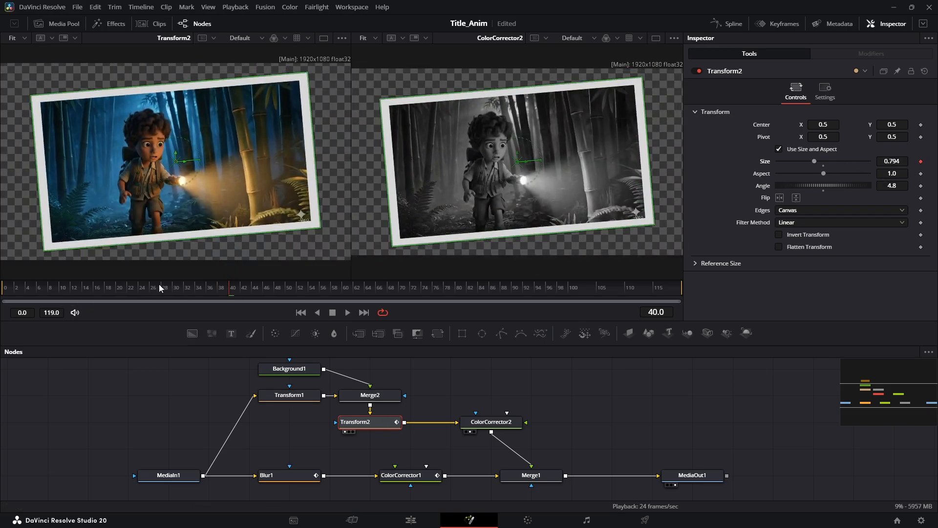
- Set a 5.0 Size keyframe on Transform2 at frame 10 and play the zoom from frame 0
left_click_drag(172, 286, 59, 289)
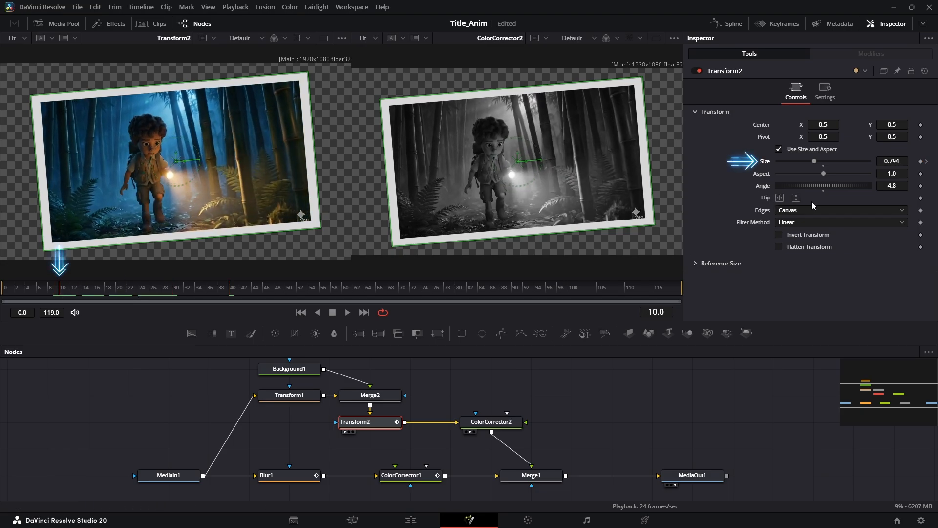
left_click_drag(814, 164, 875, 165)
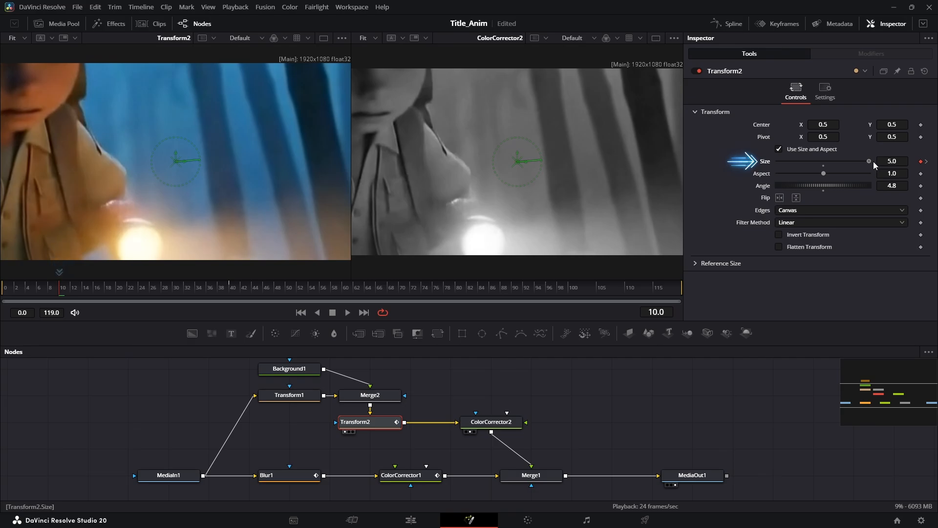
left_click(4, 290)
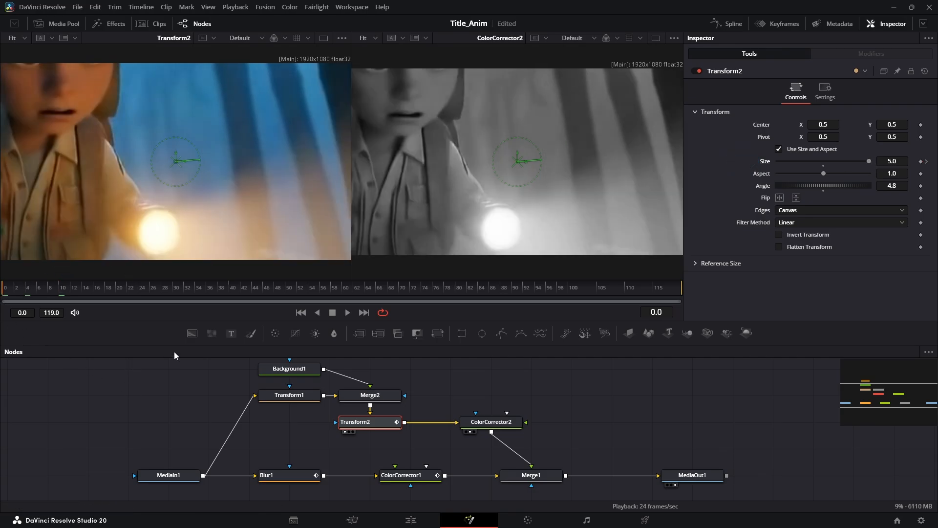
key("space")
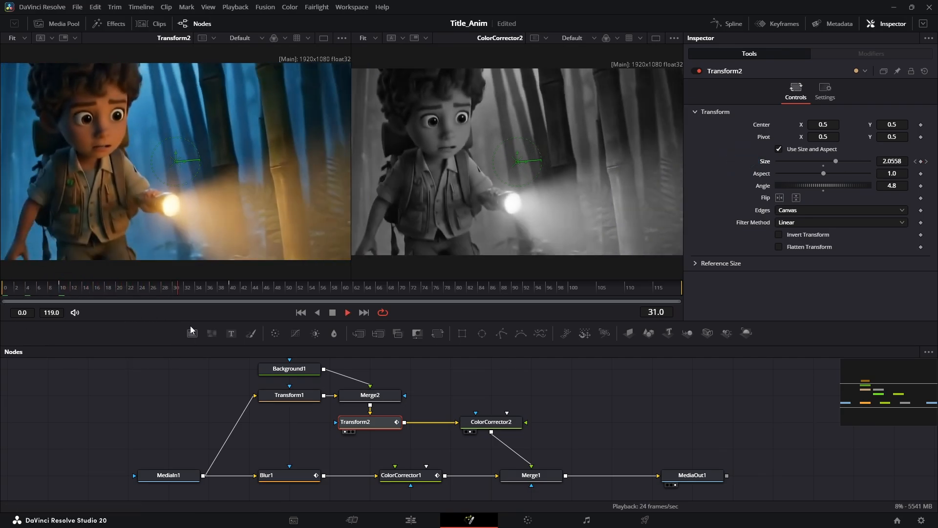
key("space")
- Show MediaOut1 in the second viewer and play the composition to check the complete zoom animation
left_click_drag(682, 477, 600, 210)
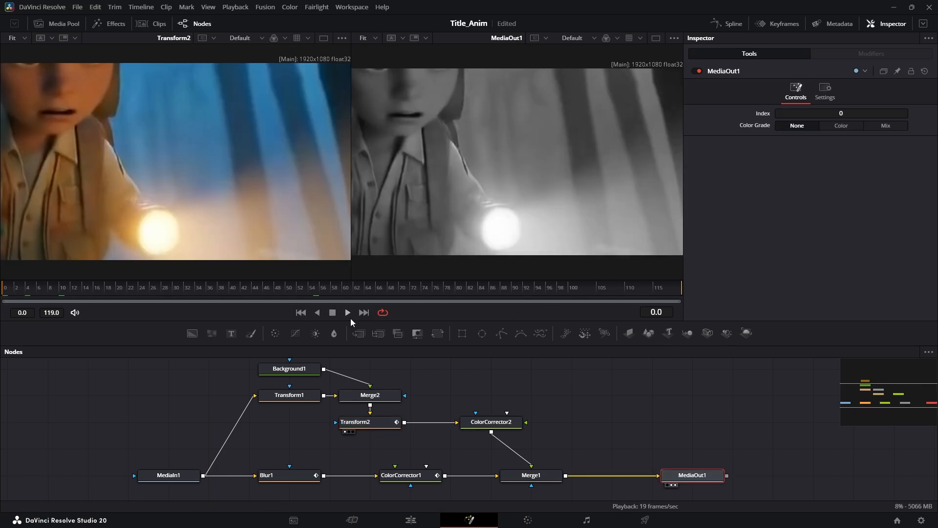
left_click(351, 315)
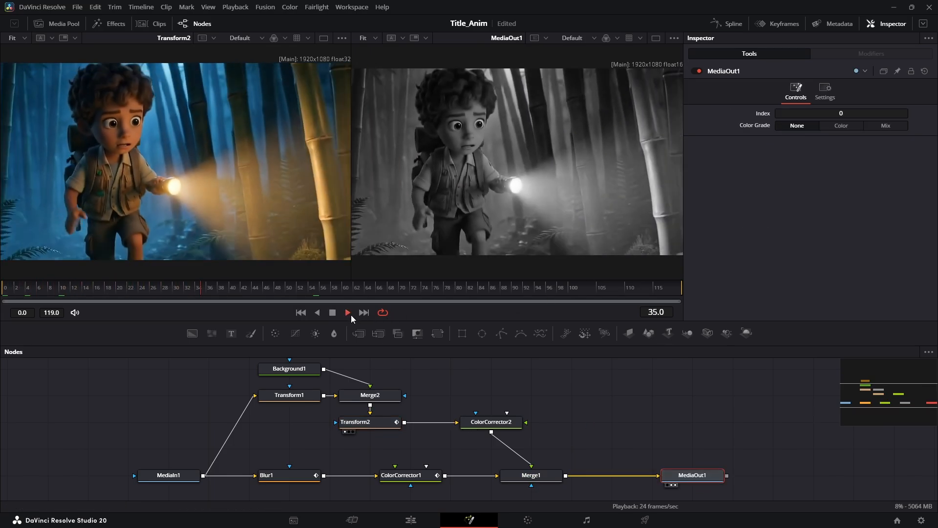
left_click(333, 314)
left_click(525, 406)
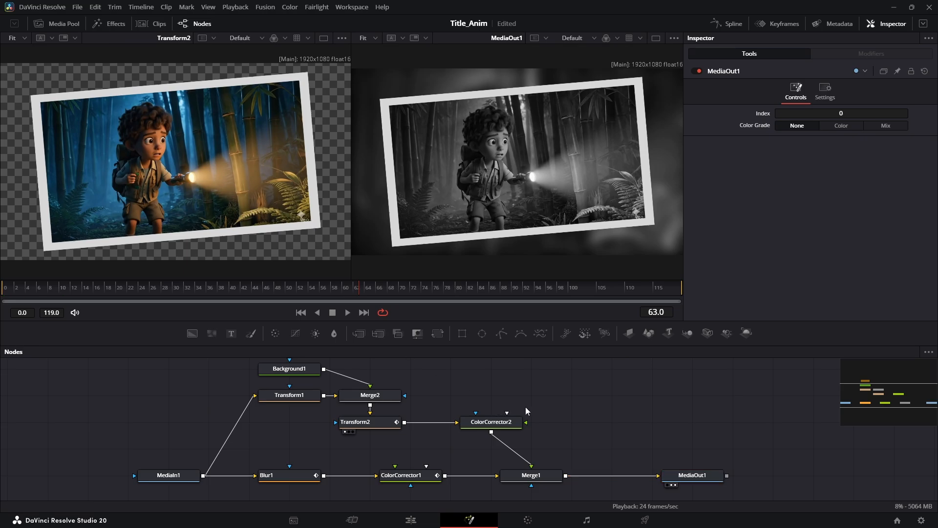
- Play the edit timeline from just before the Fusion Composition clip to check how the clip begins
key("shift+4")
left_click(317, 400)
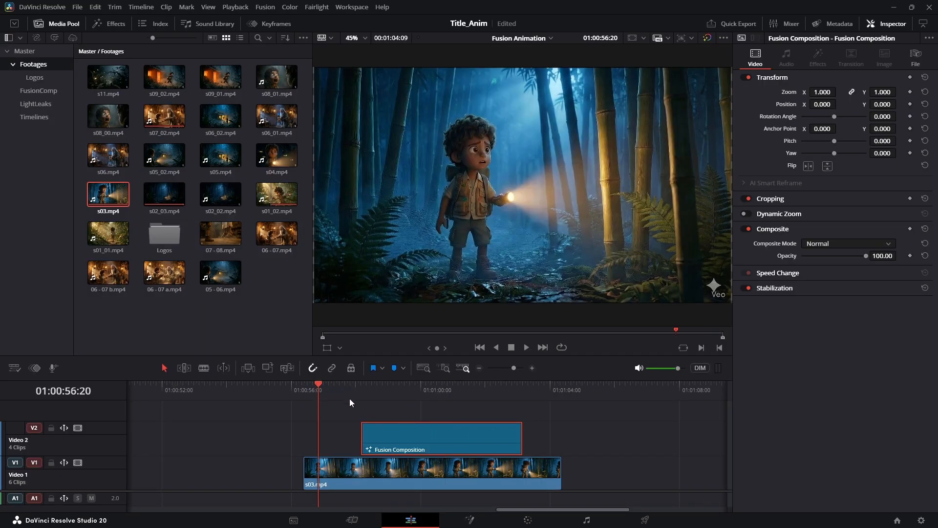
key("space")
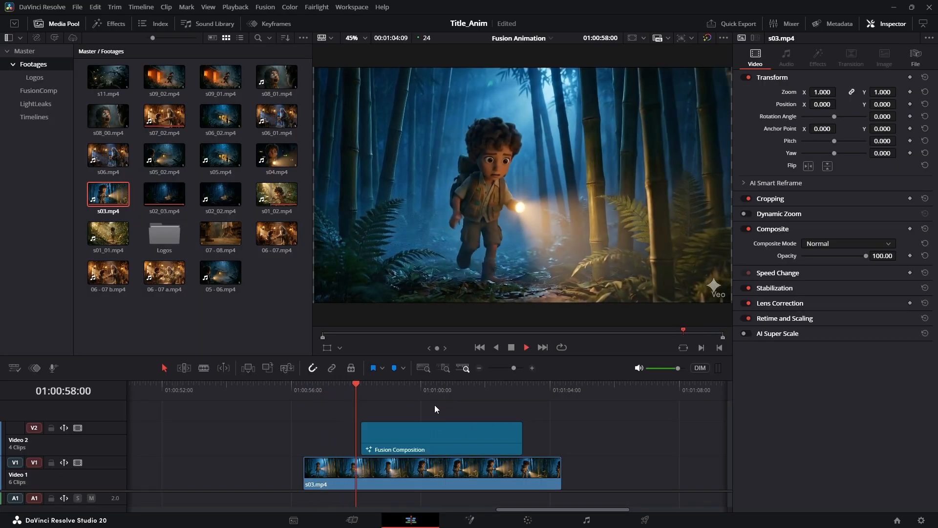
key("space")
- Step frame by frame across the start of the Fusion Composition clip and play its zoom from there
left_click(353, 385)
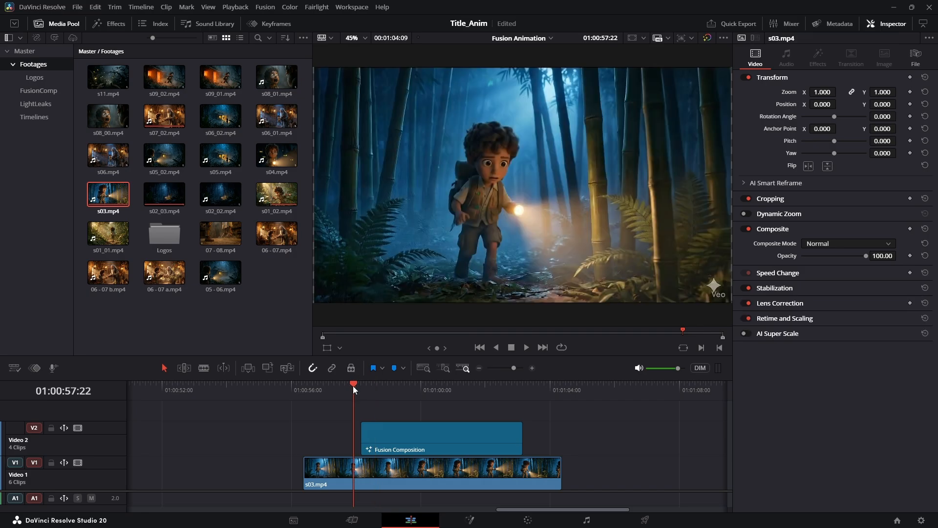
key("Right")
key("Right")
key("Right")
key("Right")
key("Right")
key("Right")
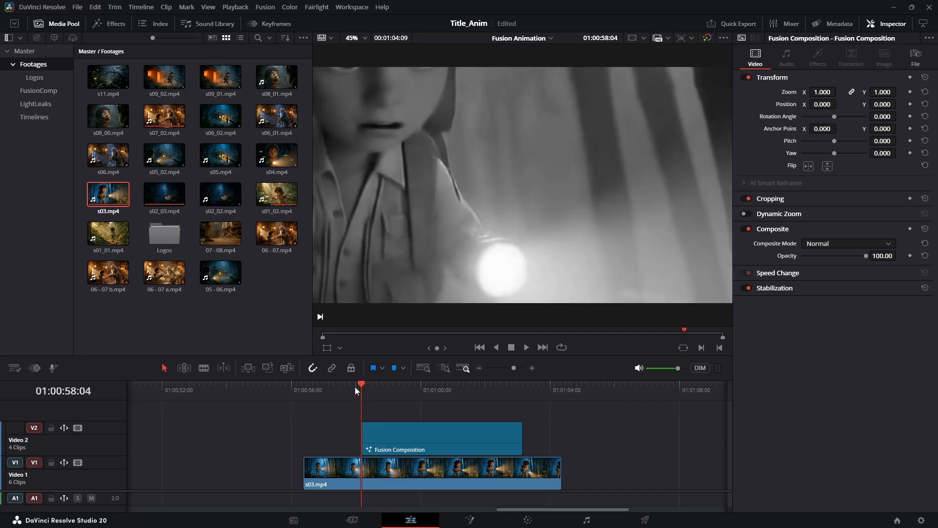
key("space")
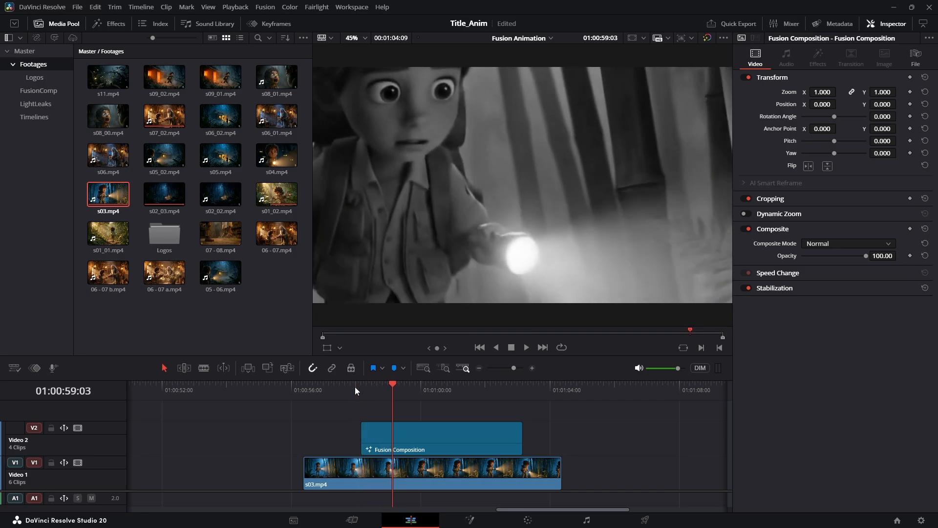
key("space")
- Open the Fusion Composition's node tree and move ColorCorrector2 closer to Transform2, leaving no node selected
left_click(456, 437)
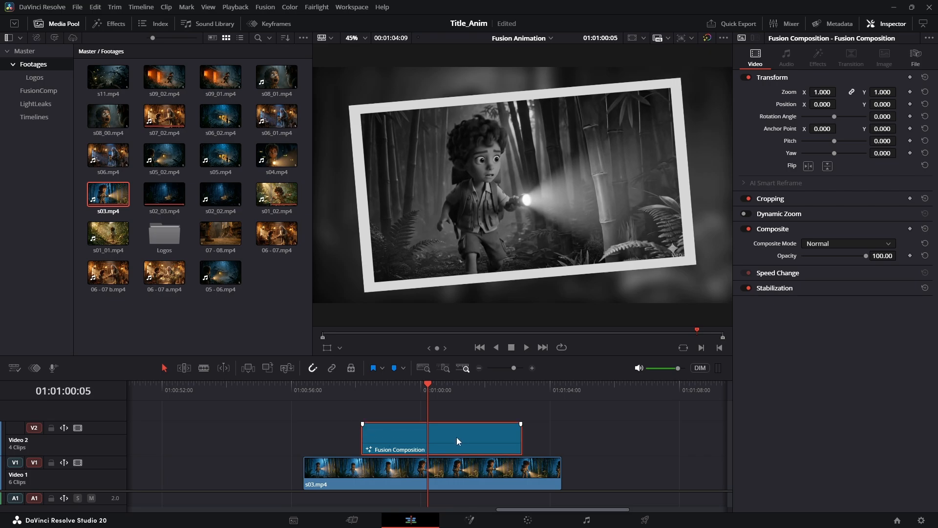
left_click(470, 520)
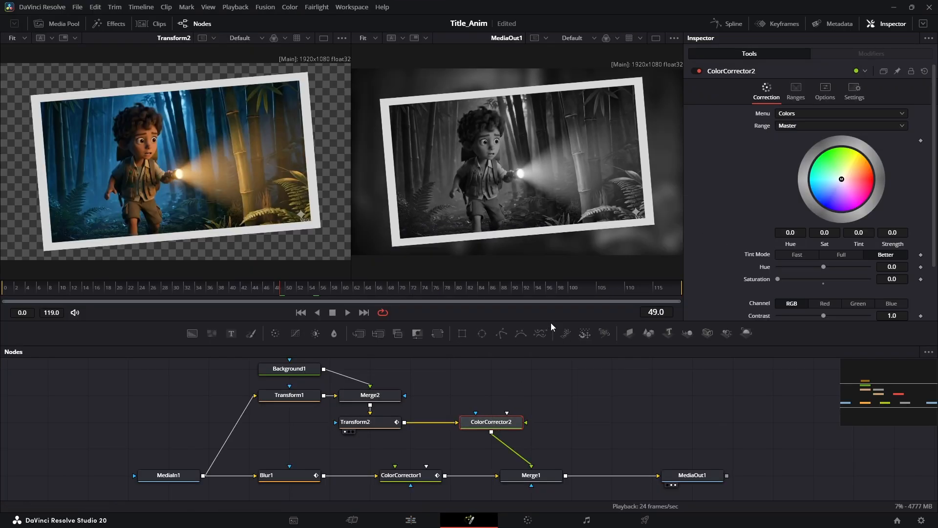
left_click_drag(516, 395, 490, 382)
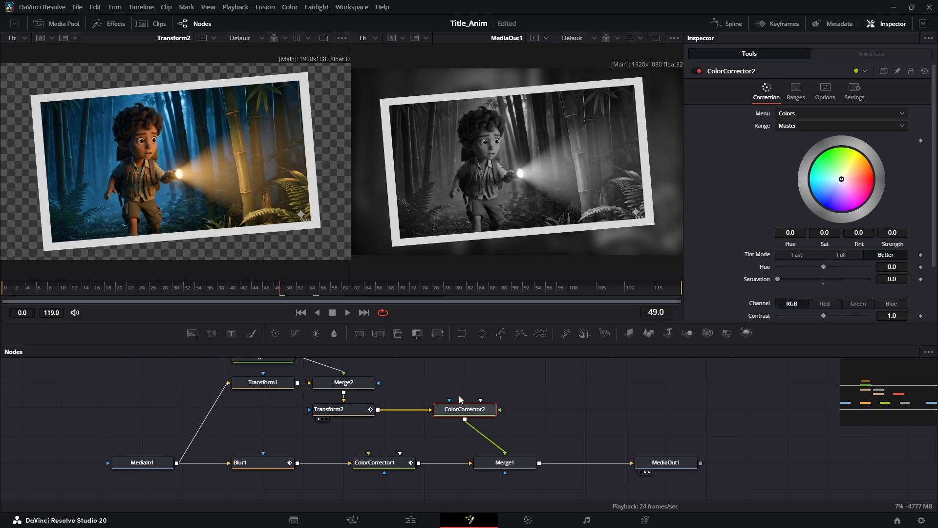
left_click_drag(464, 414, 424, 415)
left_click(530, 409)
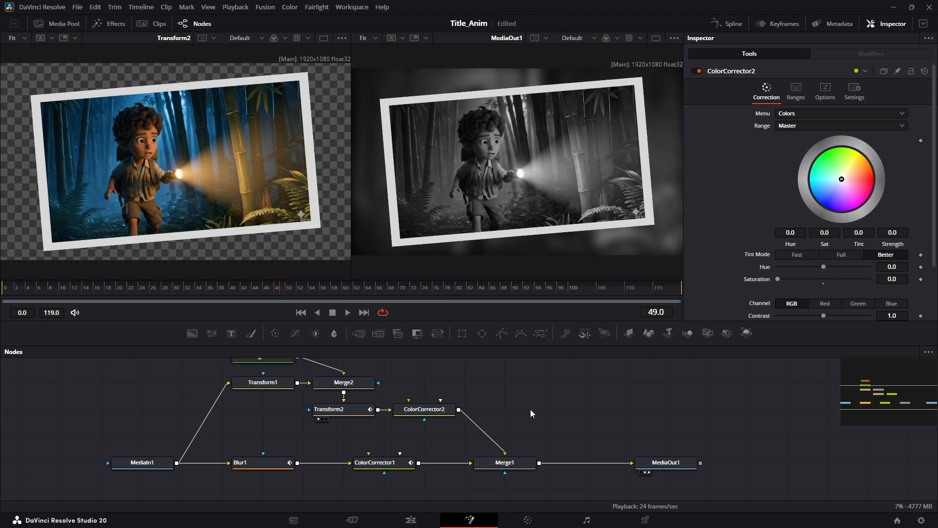
- Search the tool list for a Brightness / Contrast node and add it to the node tree
key("shift+space")
key("BackSpace")
key("BackSpace")
key("BackSpace")
key("BackSpace")
key("BackSpace")
key("BackSpace")
key("BackSpace")
key("BackSpace")
key("BackSpace")
type("brig")
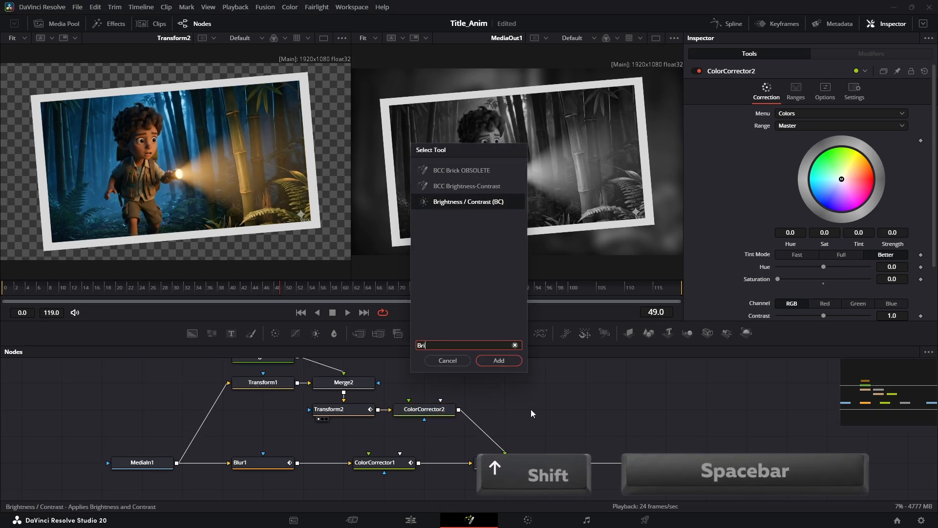
key("Return")
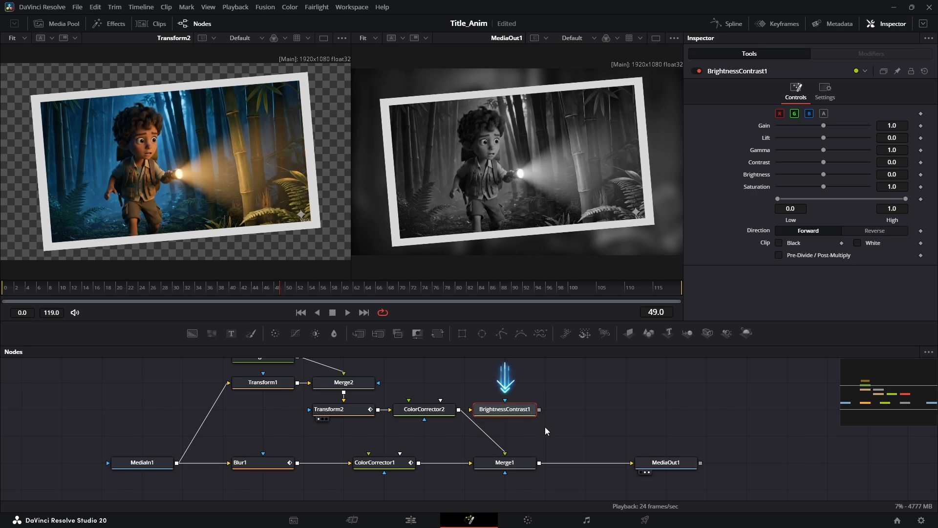
- Connect ColorCorrector2's output to BrightnessContrast1 and show the two nodes side by side in the viewers
left_click(424, 409)
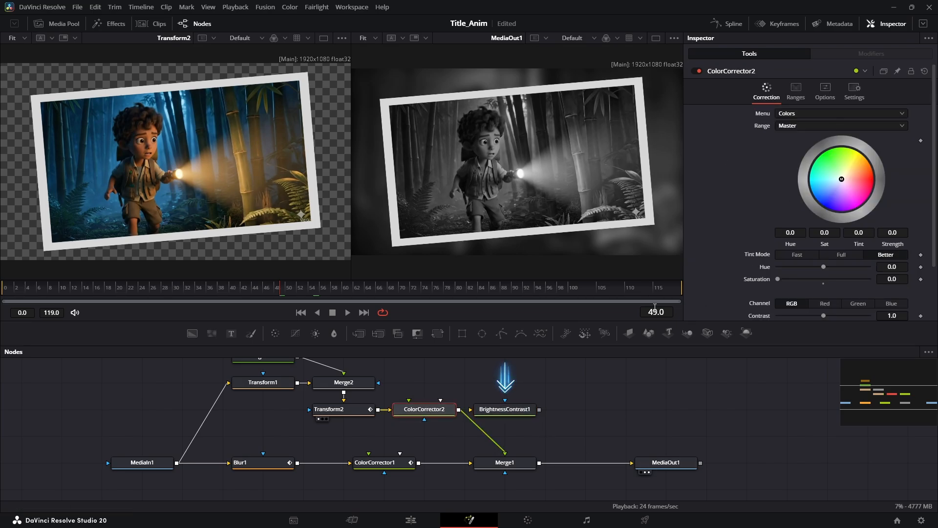
left_click_drag(505, 409, 547, 410)
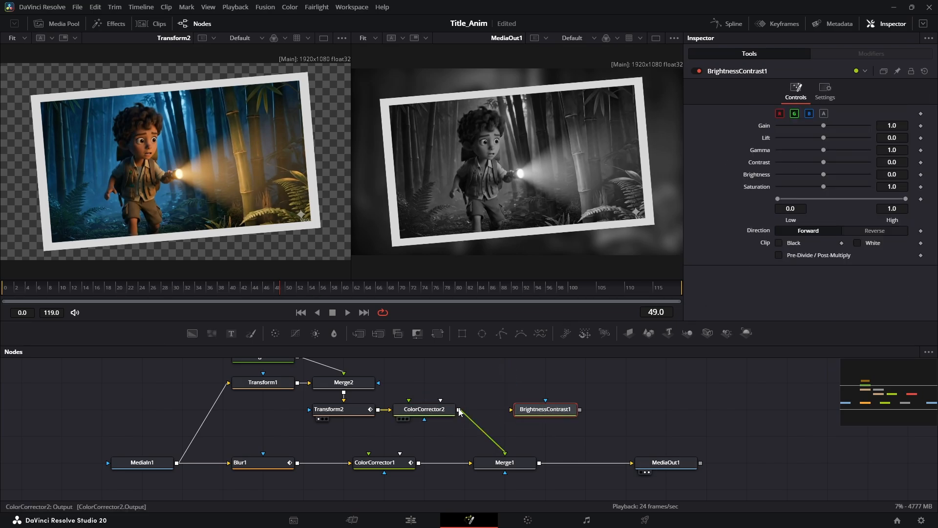
left_click_drag(459, 410, 512, 409)
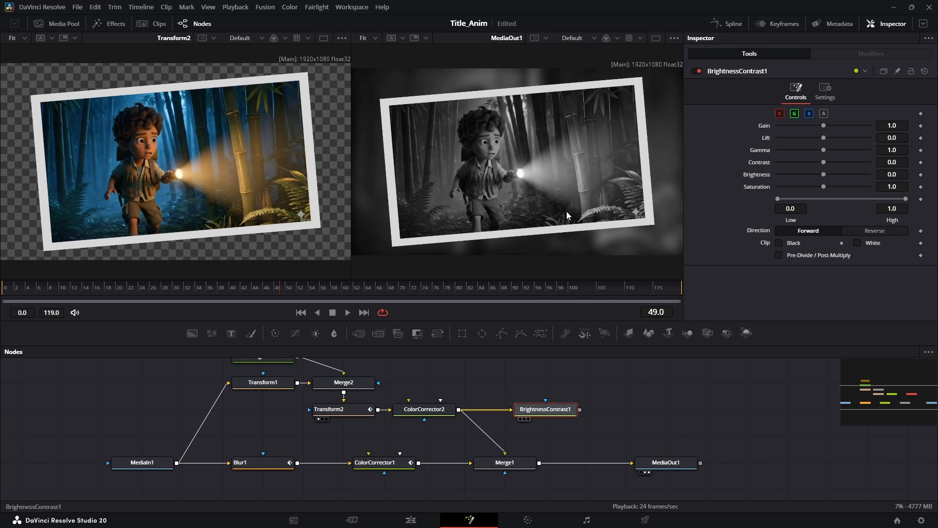
key("2")
key("1")
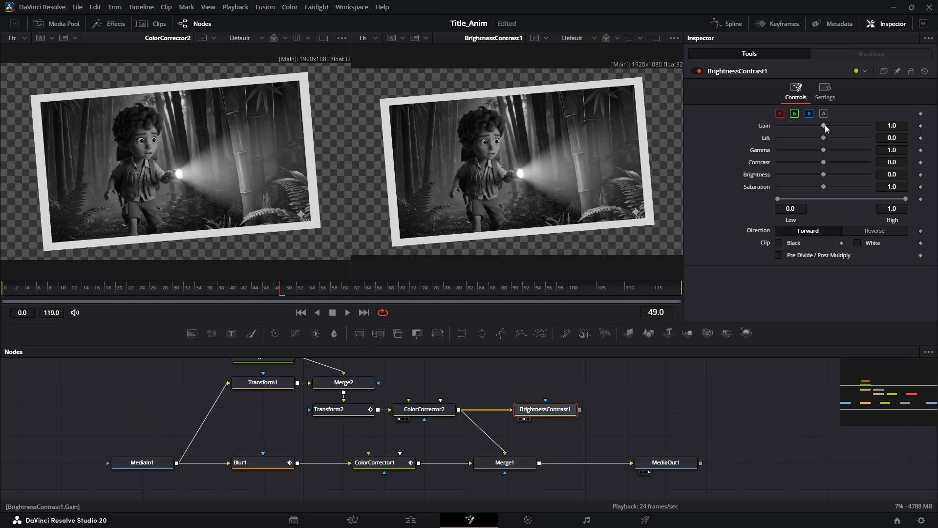
- Set the Gain of BrightnessContrast1 to 0.0 and include the alpha channel in the adjustment
left_click_drag(822, 129, 774, 131)
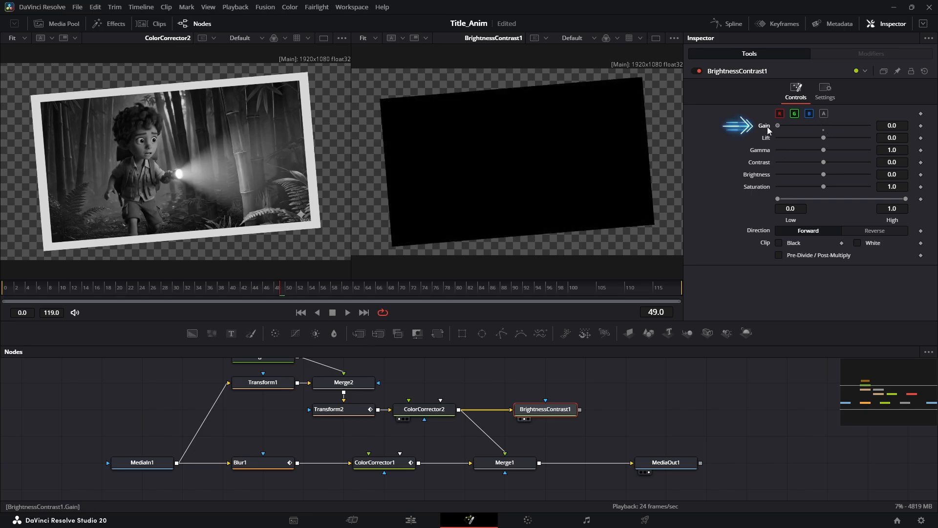
double_click(769, 130)
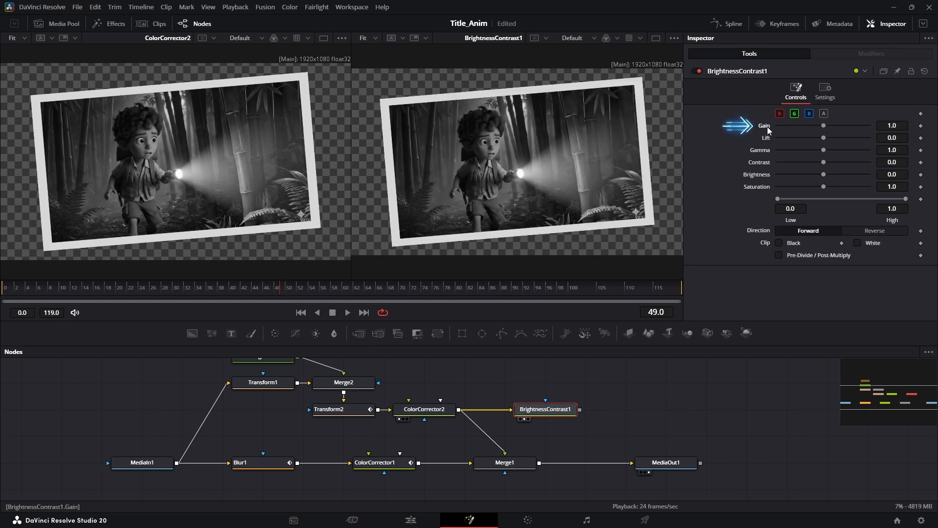
left_click_drag(800, 130, 767, 130)
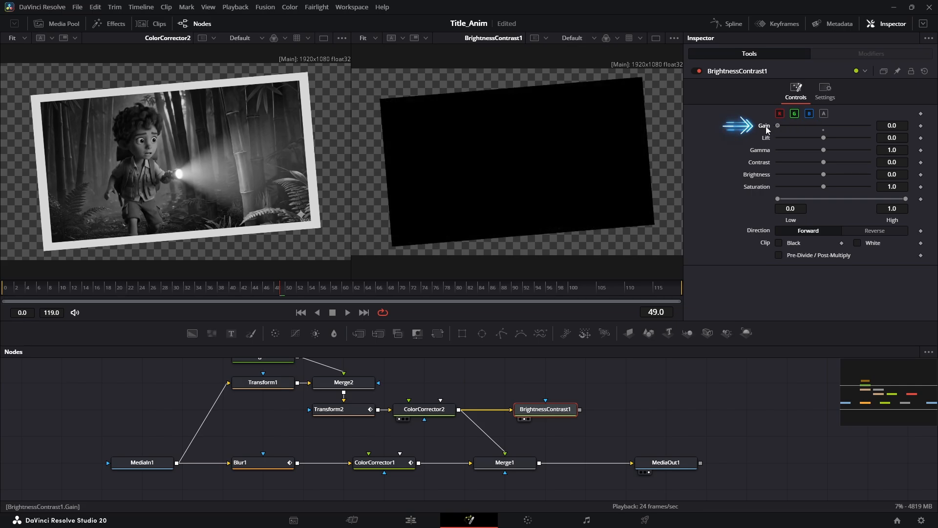
left_click(824, 115)
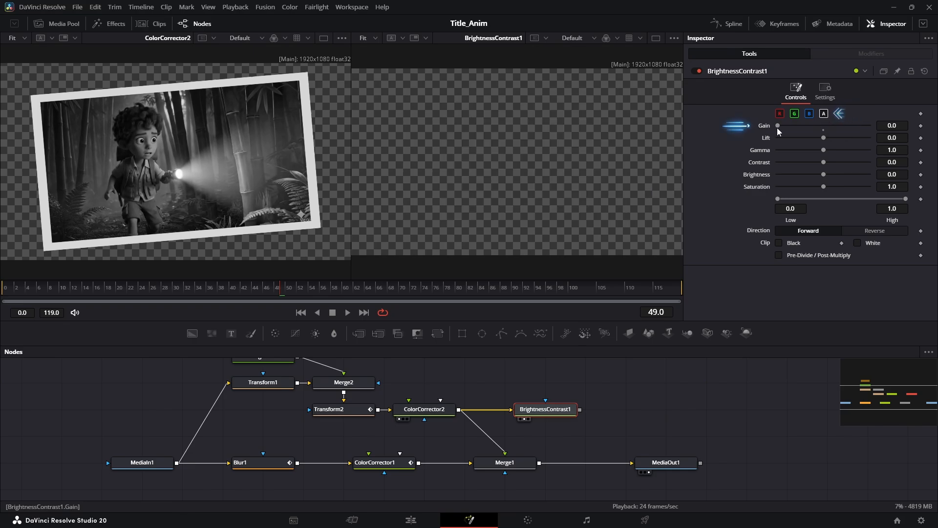
left_click_drag(776, 127, 705, 138)
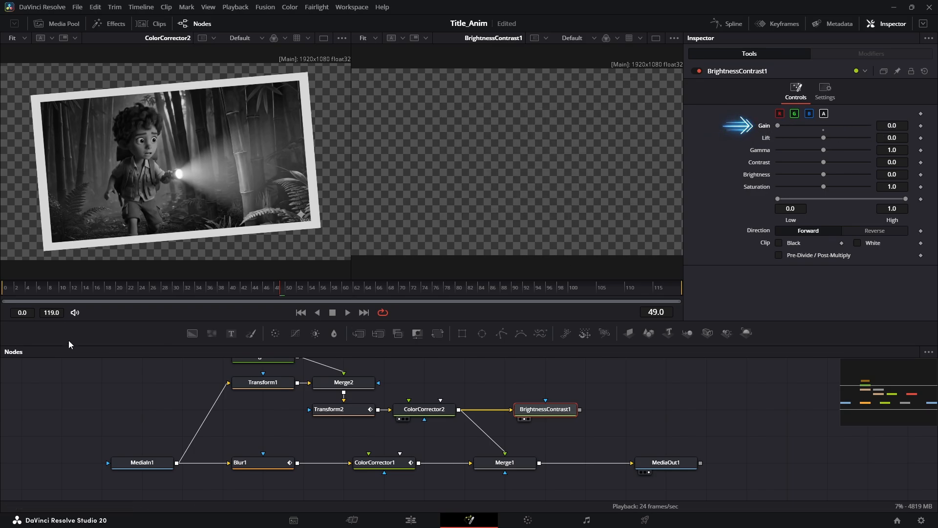
- Keyframe the Gain of BrightnessContrast1 from 0.0 at frame 10 to 1.0 at frame 40
left_click(61, 292)
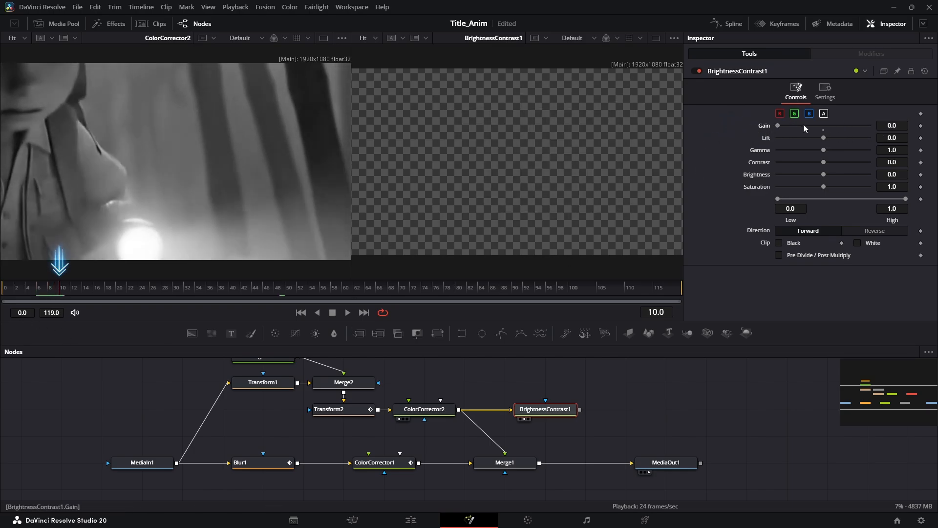
left_click(920, 125)
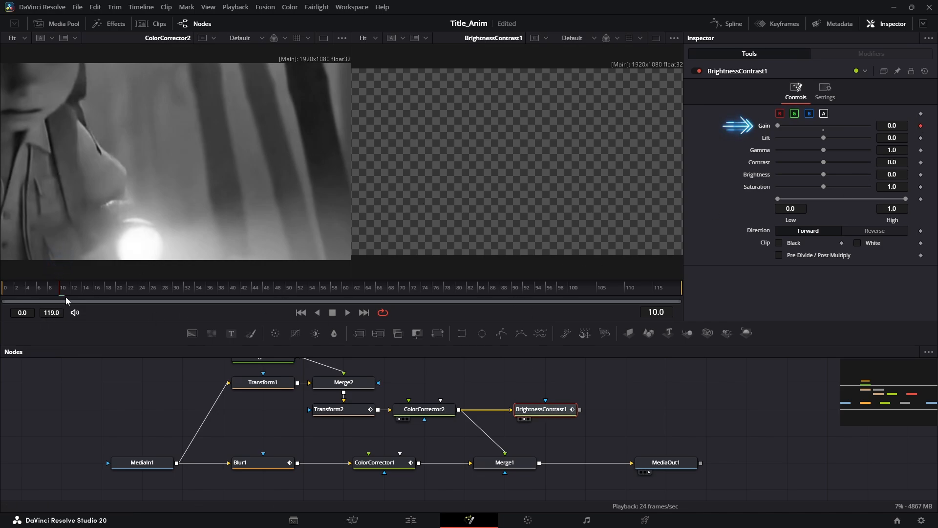
left_click_drag(78, 287, 233, 296)
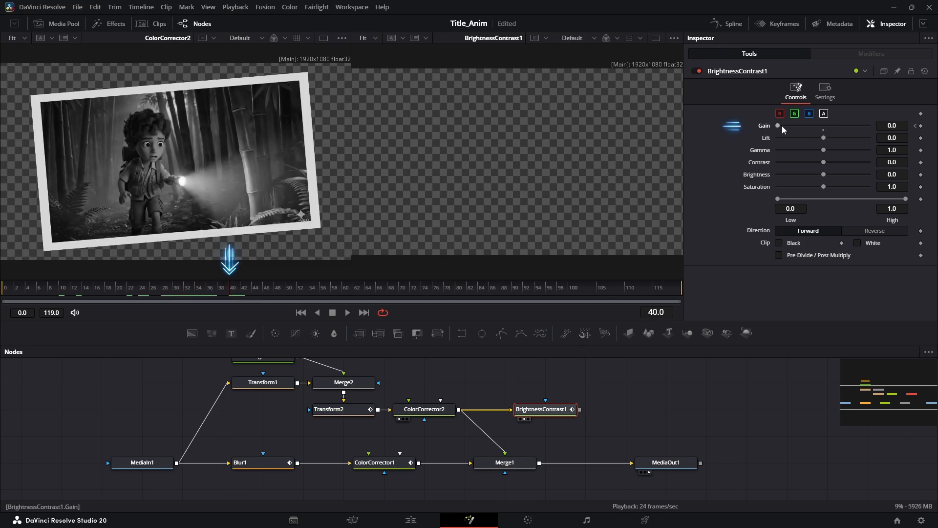
left_click_drag(777, 125, 825, 128)
double_click(888, 128)
type("1")
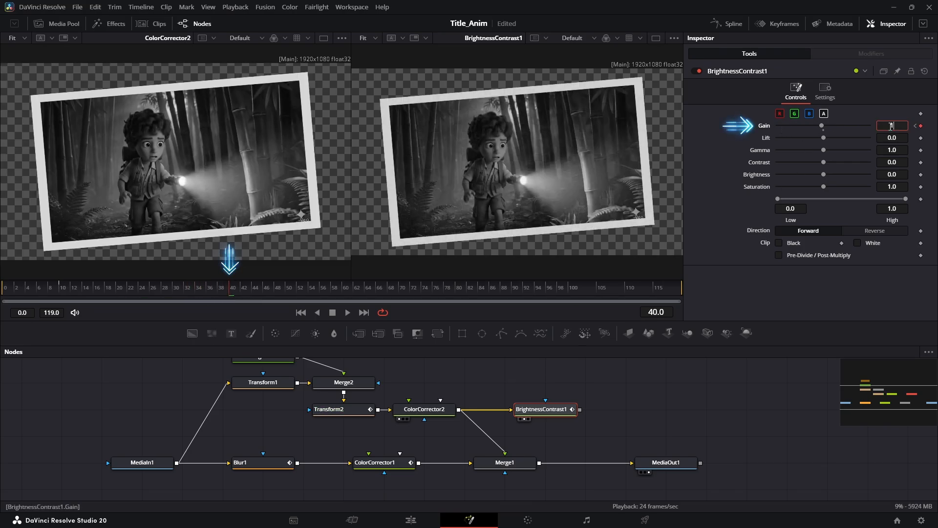
key("Tab")
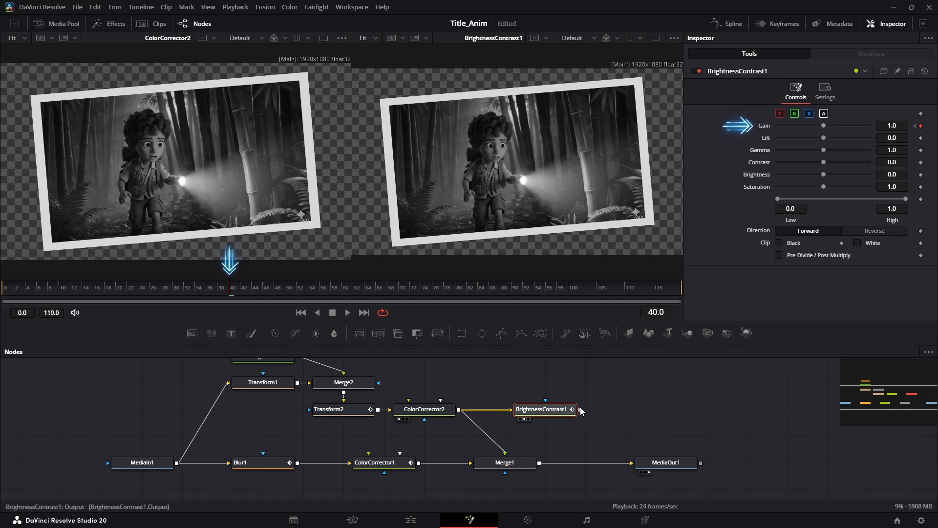
- Connect BrightnessContrast1's output to the foreground input of Merge1 in place of ColorCorrector2, and save the project
left_click_drag(582, 410, 505, 456)
left_click(512, 464)
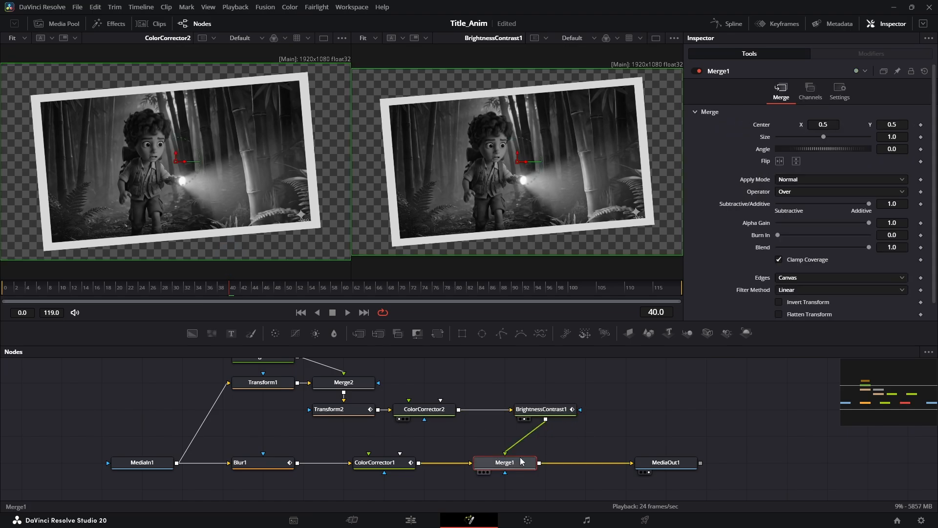
key("ctrl+s")
- Play the edit timeline from before the Fusion Composition clip to check the picture's fade-in and zoom
left_click(410, 520)
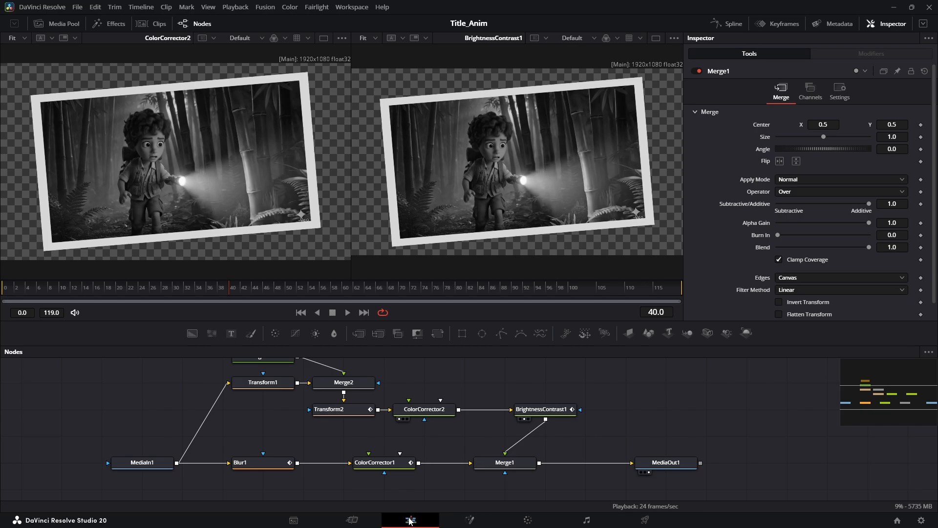
left_click(335, 386)
key("space")
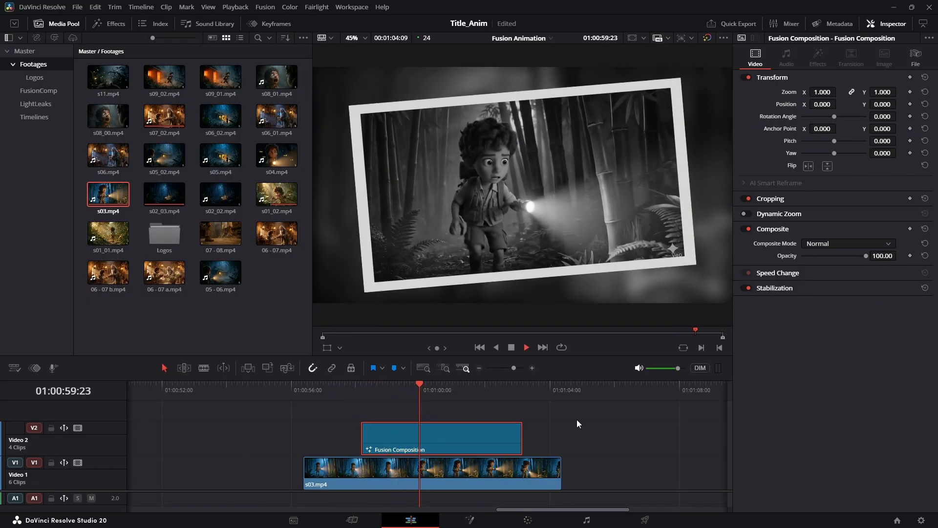
- Replay the edit timeline from 01:00:57:01 to review the Fusion Composition clip's picture animation
key("space")
left_click(325, 391)
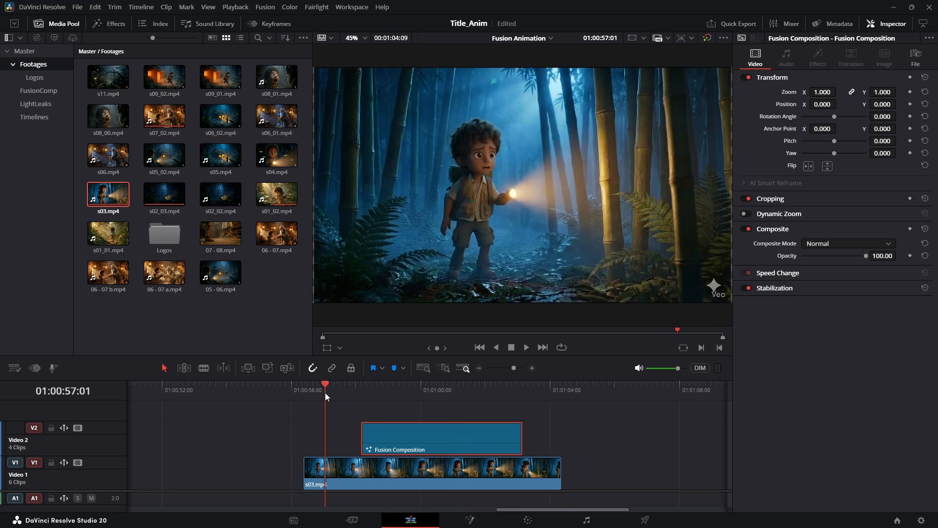
key("space")
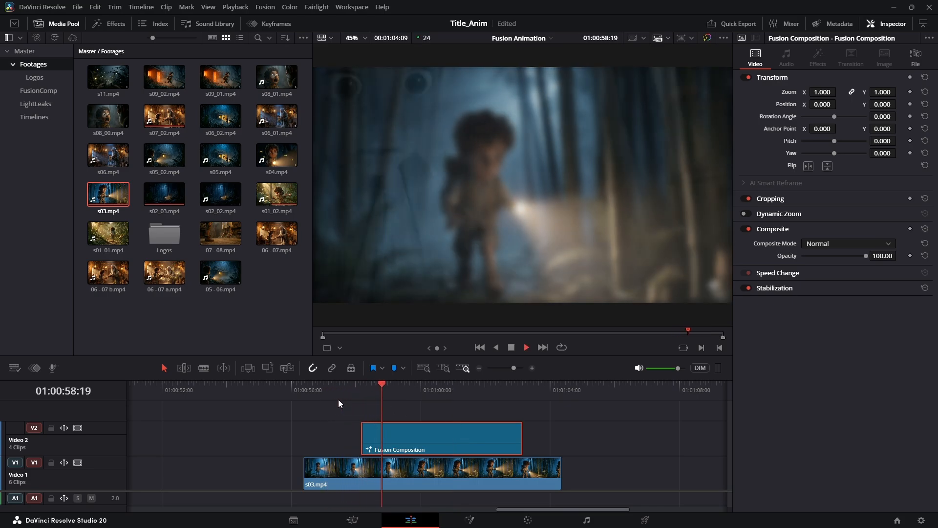
key("space")
- Play the finished BW_VideoPop clip over s02_03.mp4 to examine the title boxes on its framed picture
scroll(357, 402, "down", 5)
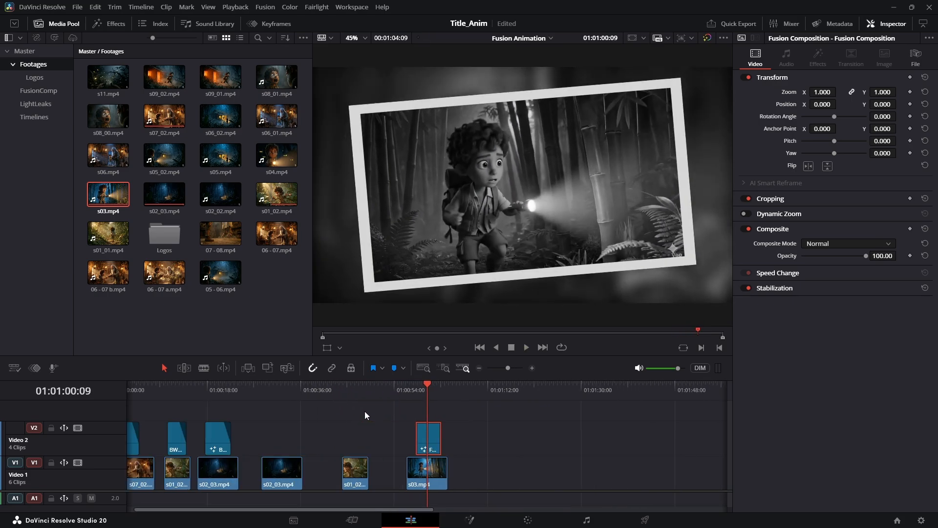
left_click(196, 389)
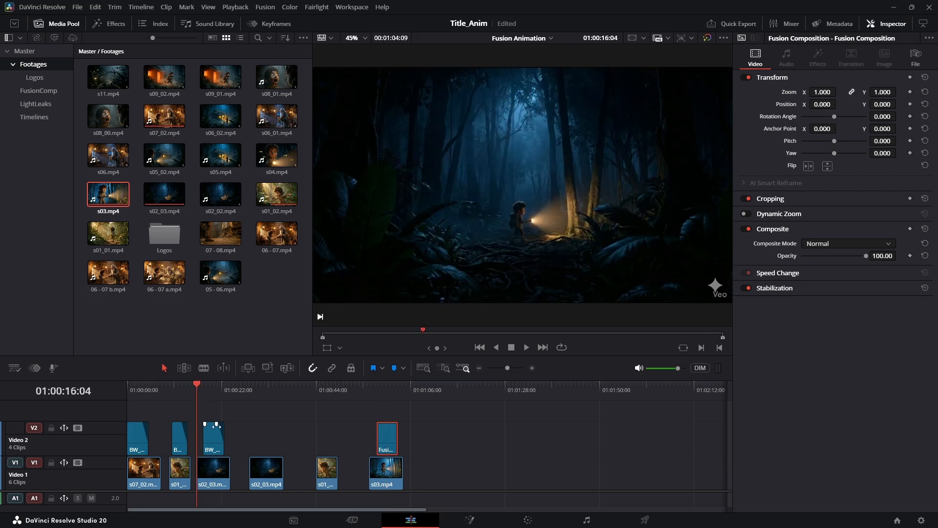
scroll(336, 397, "up", 5)
left_click_drag(391, 385, 405, 391)
key("space")
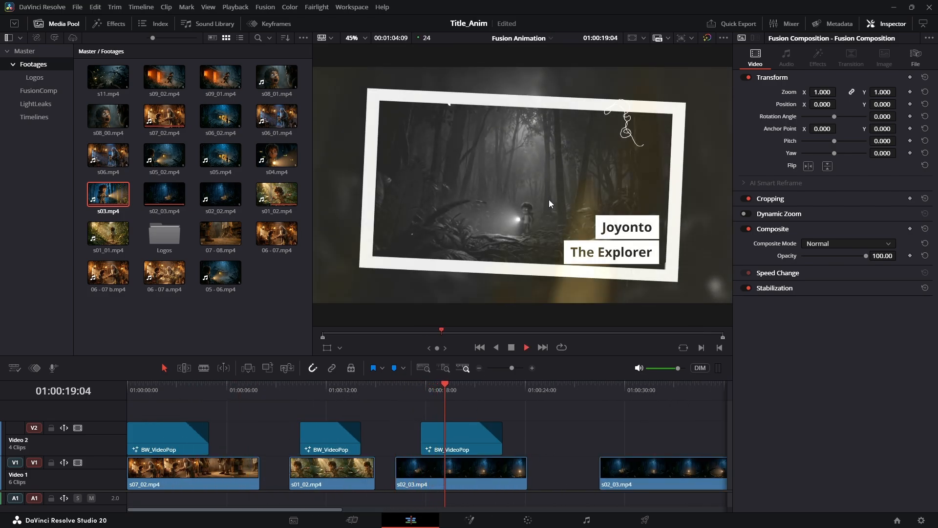
key("space")
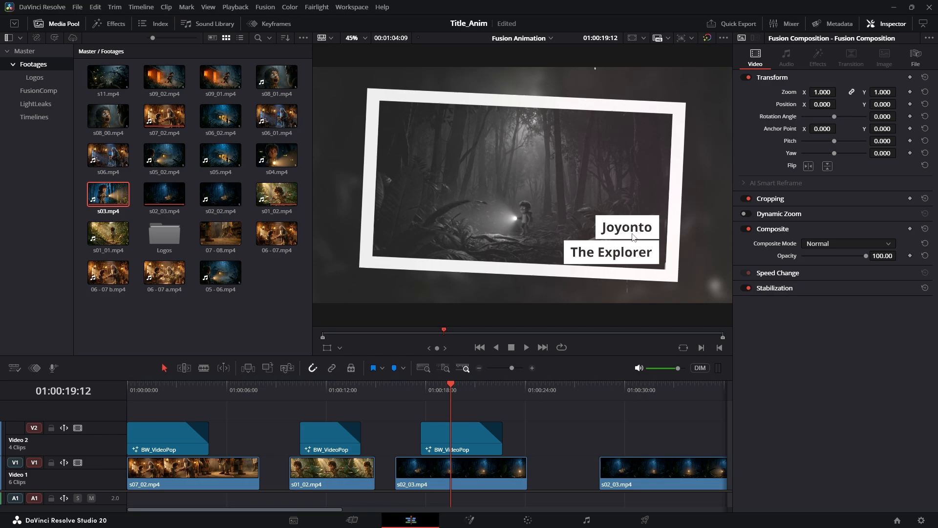
- Add a Text+ node to the Fusion composition with the text MrBeast and show it in the first viewer
key("shift+5")
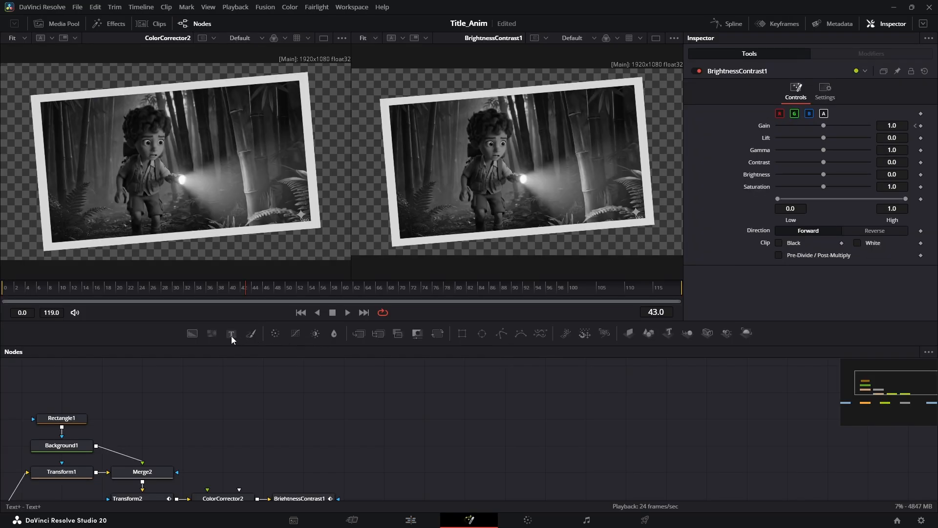
left_click_drag(231, 337, 403, 421)
key("1")
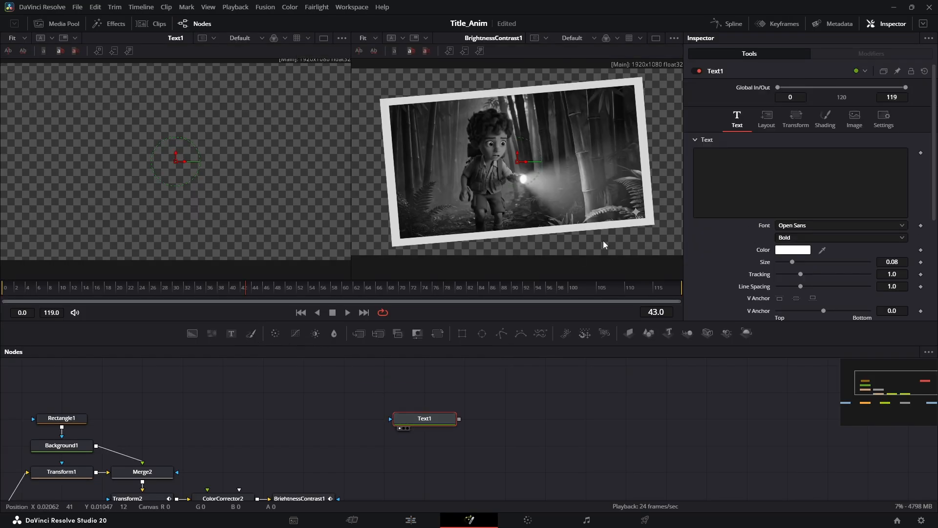
left_click(736, 170)
type("Mr")
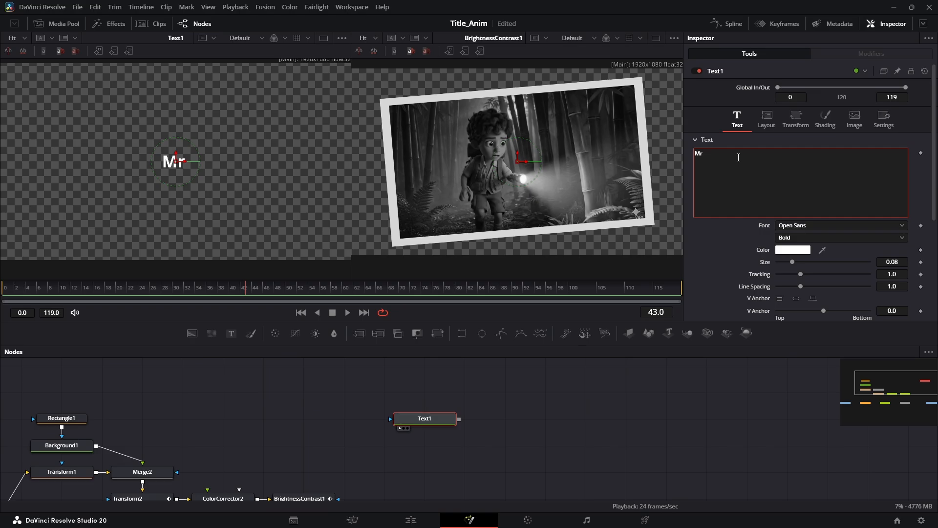
type(" Beas")
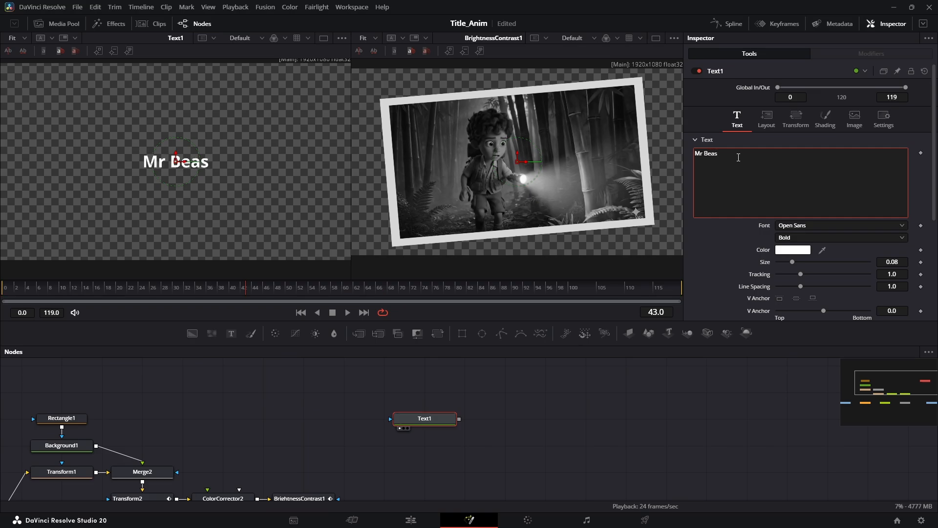
type("t")
key("ctrl+Left")
key("BackSpace")
- Set the Alpha of Text1's layout background to 1.0
left_click(767, 119)
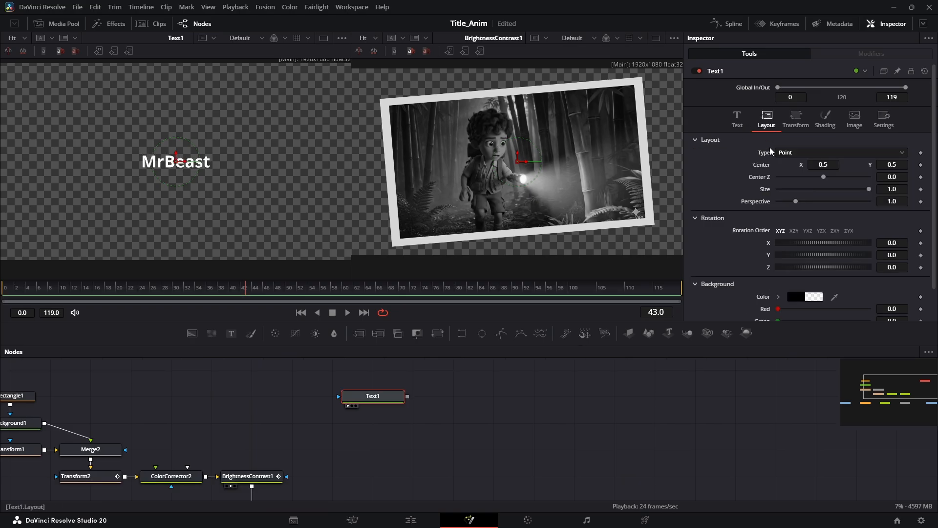
scroll(752, 232, "down", 2)
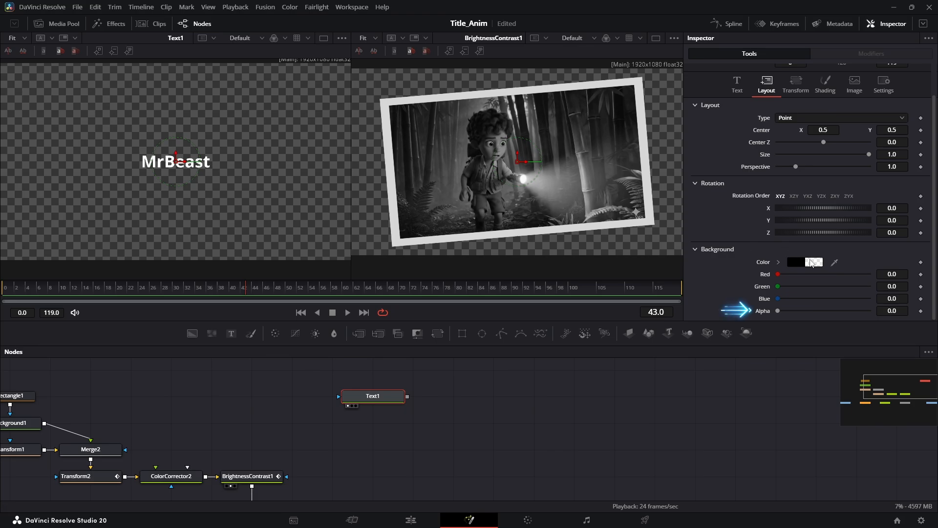
left_click_drag(778, 311, 873, 314)
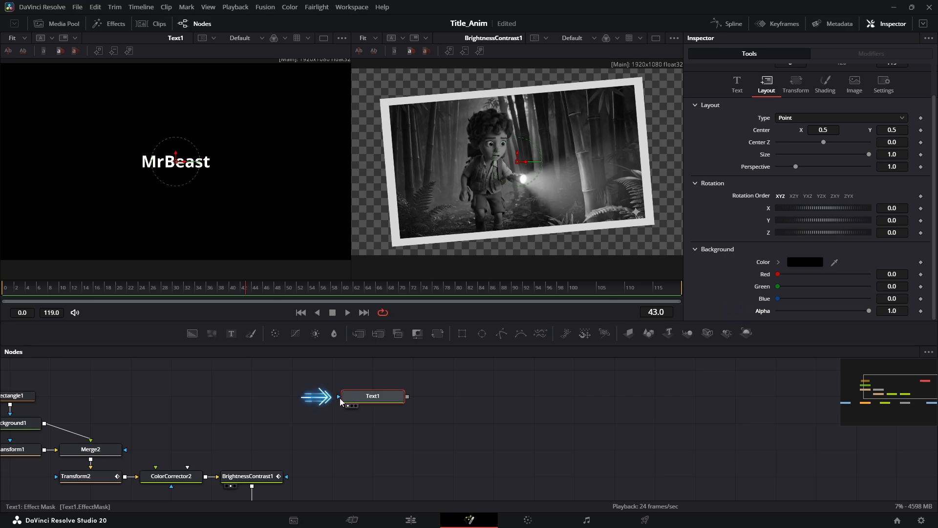
- Mask Text1 with a Rectangle and reopen the text settings of Text1
left_click(465, 333)
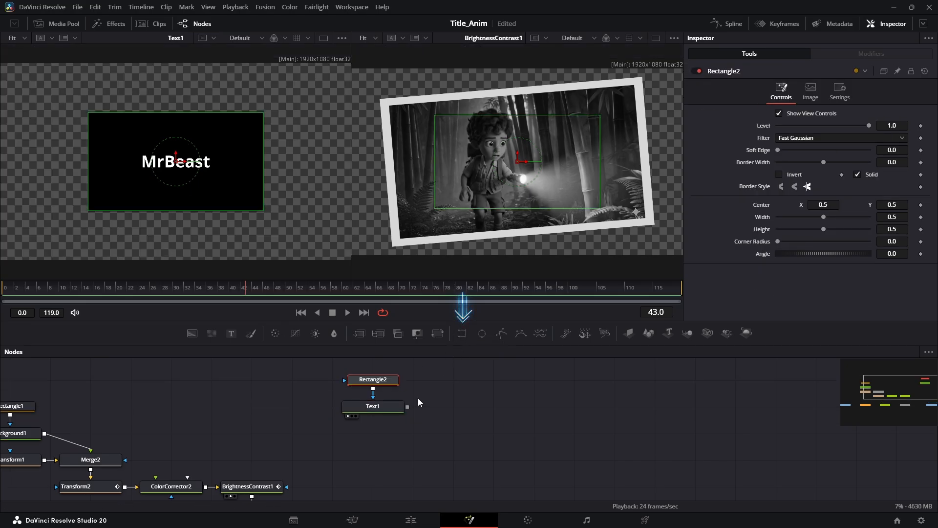
left_click(378, 405)
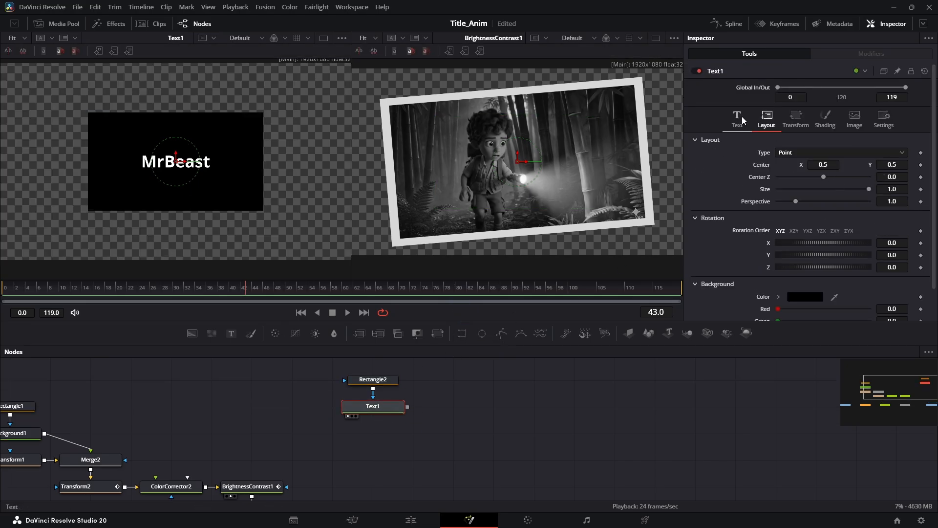
left_click(737, 118)
left_click(788, 161)
type("C")
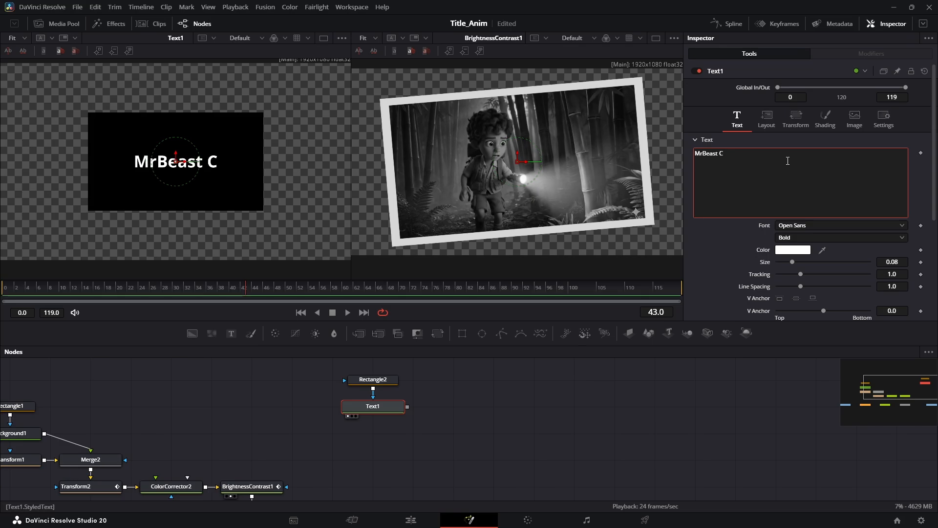
type("ha")
key("BackSpace")
key("BackSpace")
key("BackSpace")
key("BackSpace")
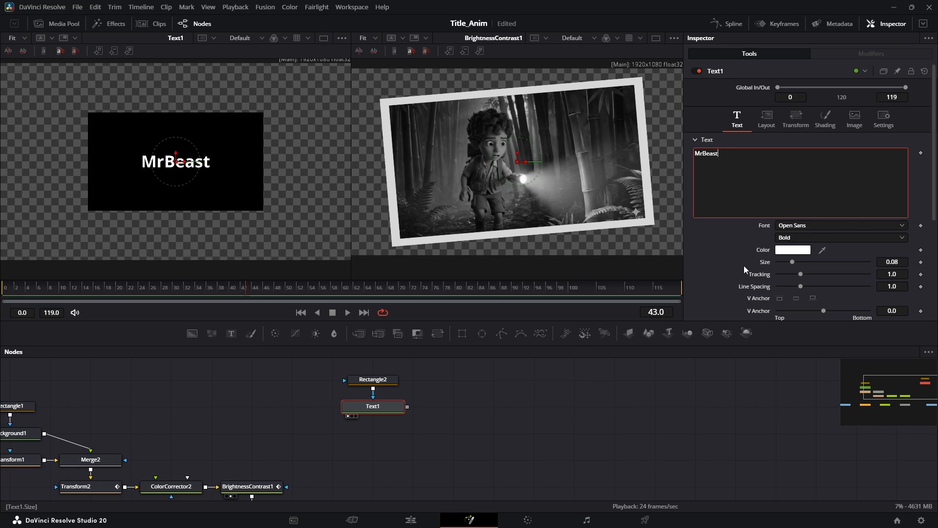
- Anchor Text1 horizontally to the left and extend its text to read MrBeast Channel
scroll(767, 220, "down", 4)
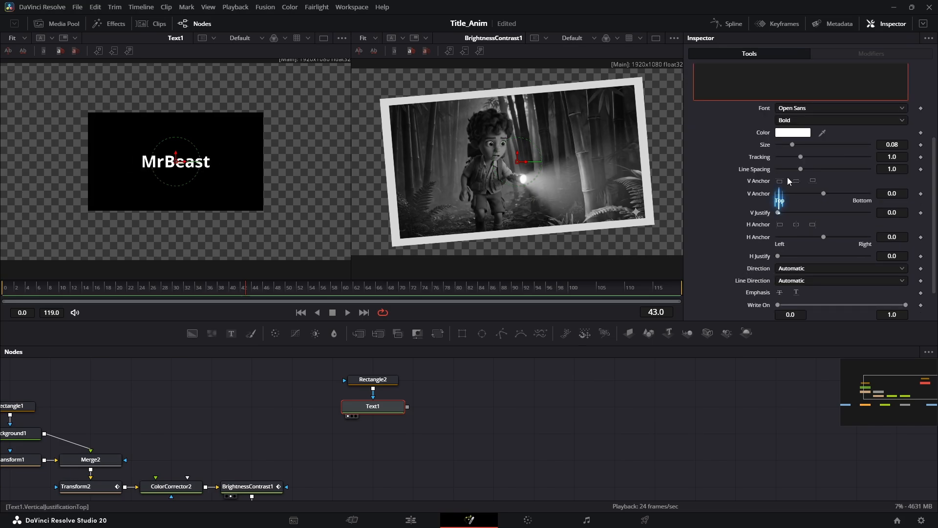
left_click(780, 224)
scroll(735, 218, "up", 4)
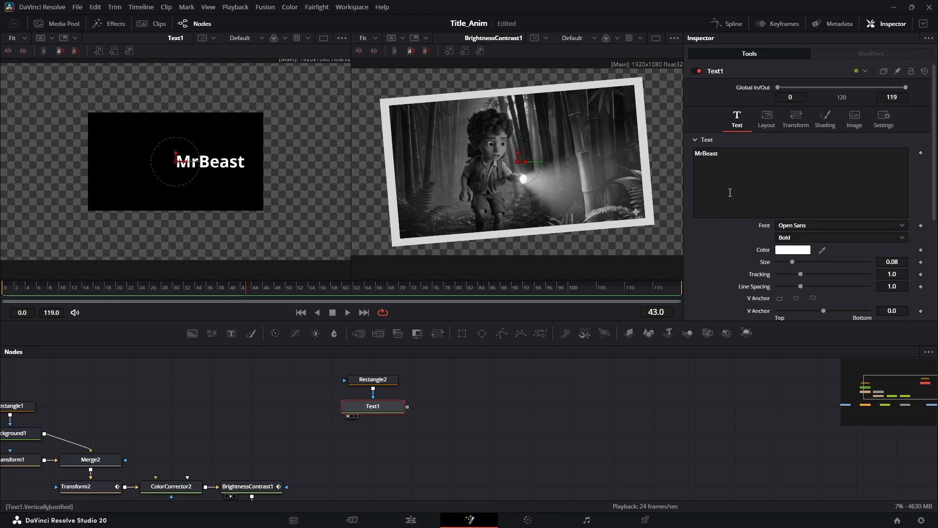
left_click(793, 168)
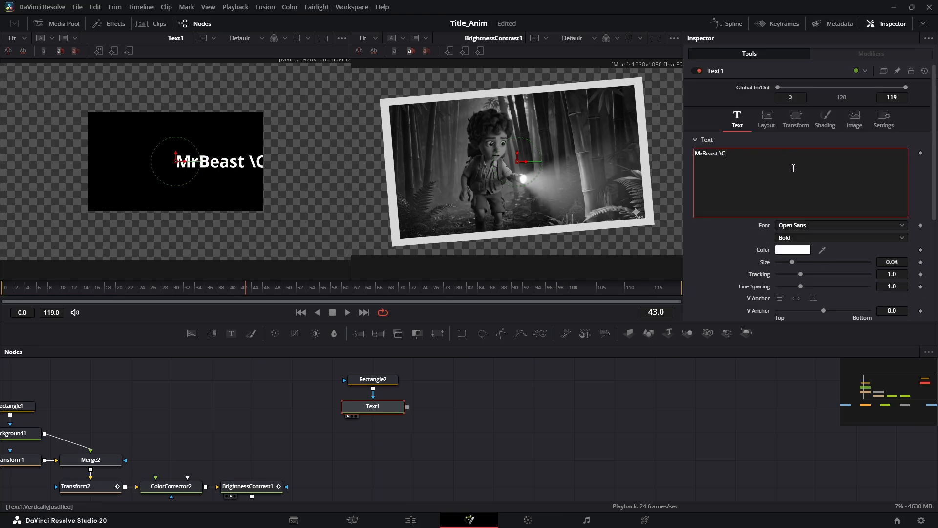
type("Chann")
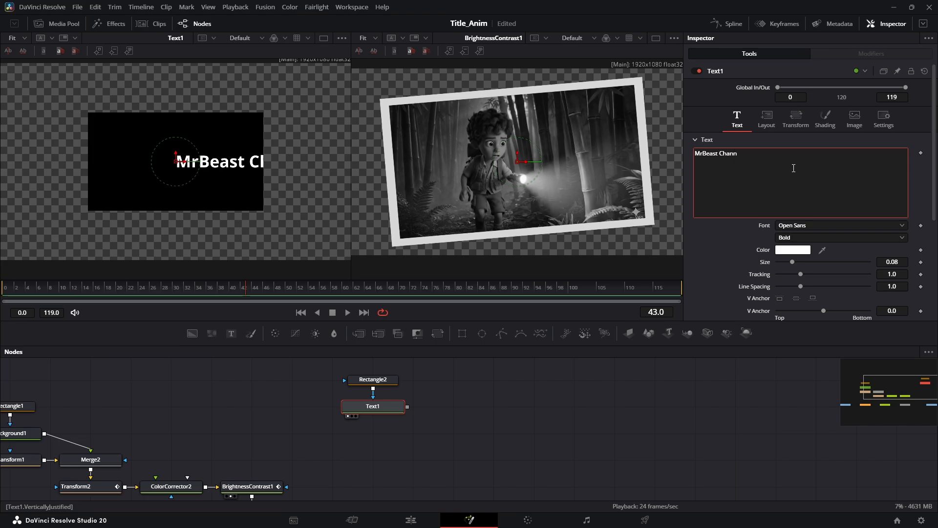
type("el")
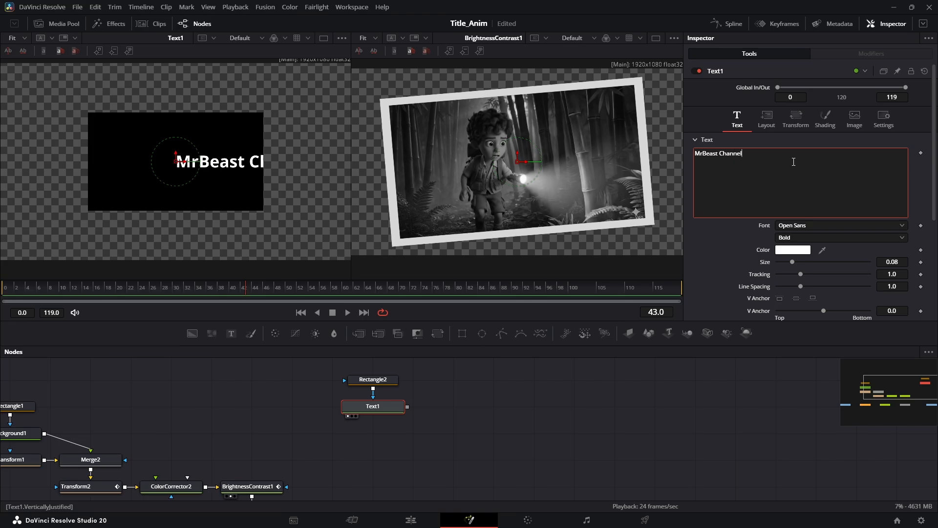
- Fit the Rectangle2 mask around the text with Center X about 0.699, Width 0.426 and Height 0.149
left_click(377, 381)
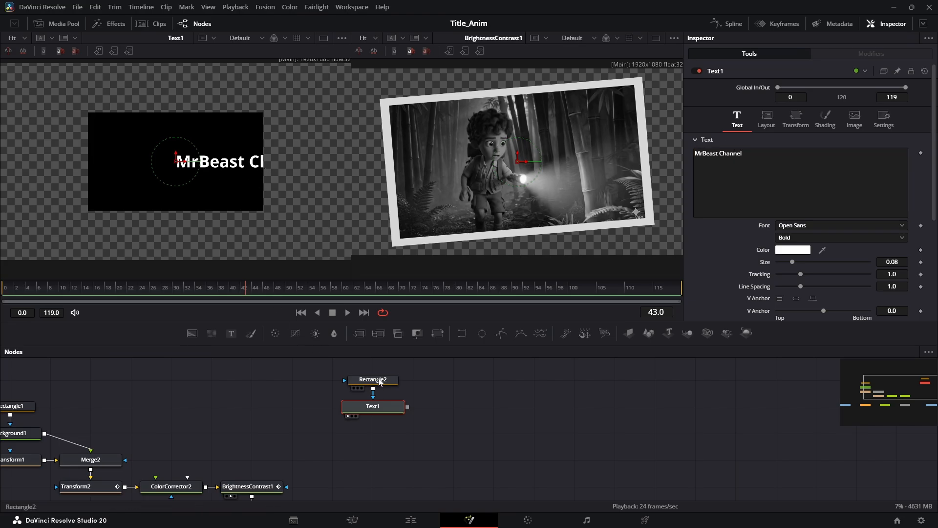
left_click_drag(185, 164, 256, 164)
left_click_drag(892, 219, 841, 230)
- Change Text1's layout background colour to light grey #bababa
left_click(373, 406)
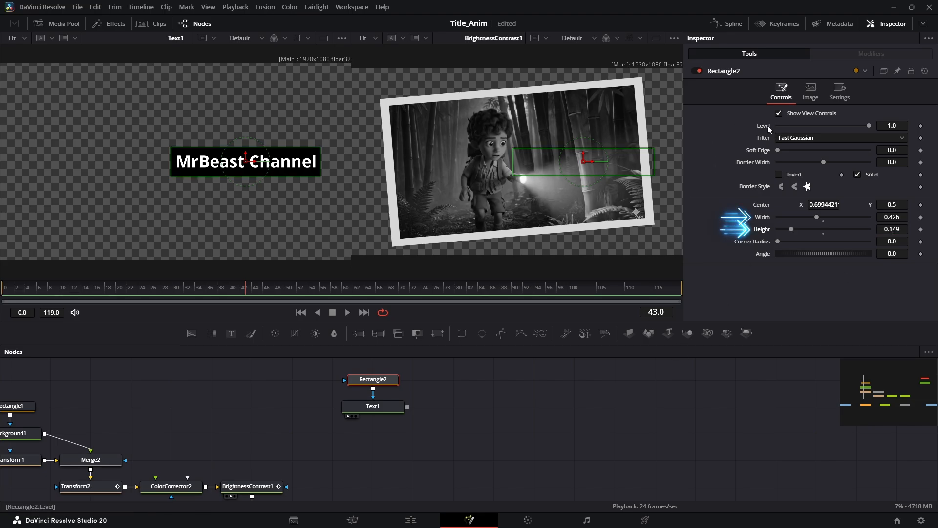
left_click(767, 122)
scroll(743, 241, "down", 3)
left_click(804, 262)
left_click(584, 204)
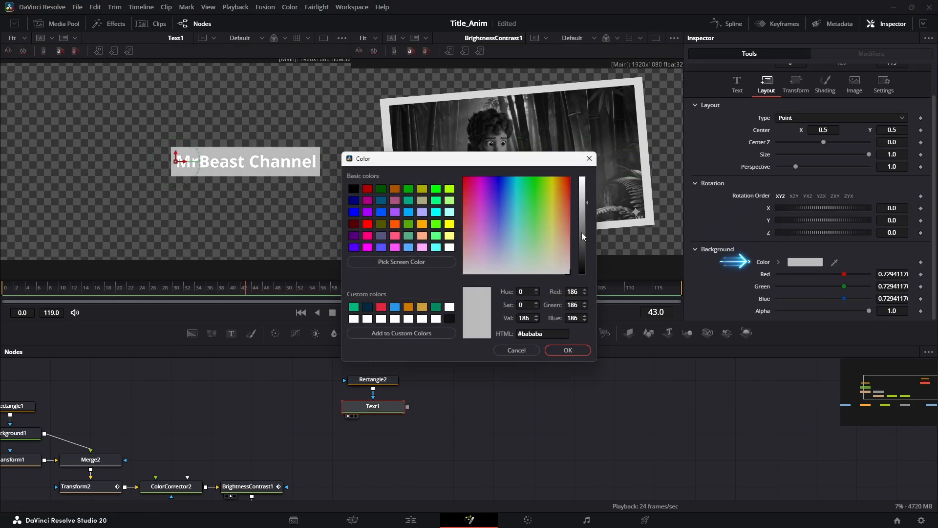
left_click(572, 350)
scroll(806, 196, "up", 2)
- Set the lettering of Text1 to dark grey #242424 and its font to Protest Strike
left_click(737, 117)
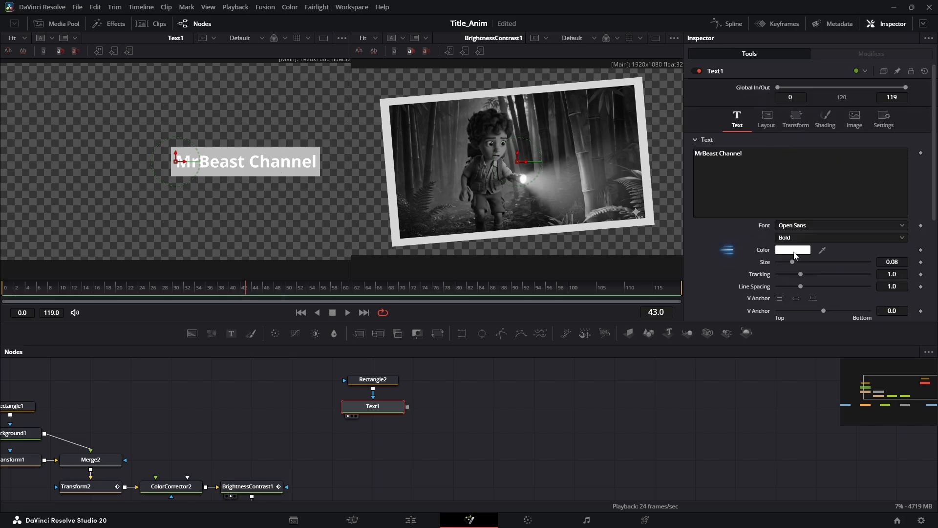
left_click(792, 250)
mouse_move(584, 242)
left_mouse_down()
mouse_move(588, 272)
mouse_move(585, 259)
left_mouse_up()
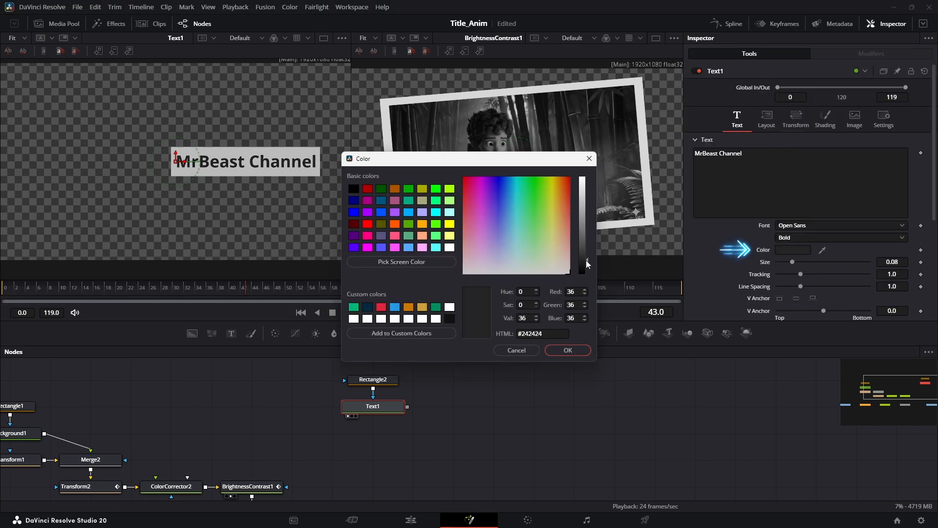
left_click(813, 228)
type("pro")
key("Return")
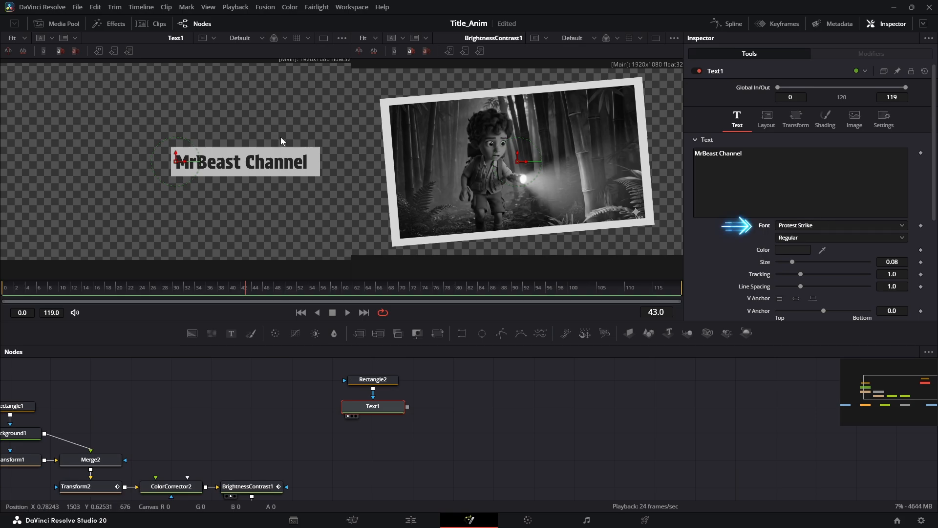
- Replay the reference BW_VideoPop clip on the edit timeline to examine its two stacked title boxes, and return to the Fusion Composition clip at 01:00:59:23
left_click(410, 520)
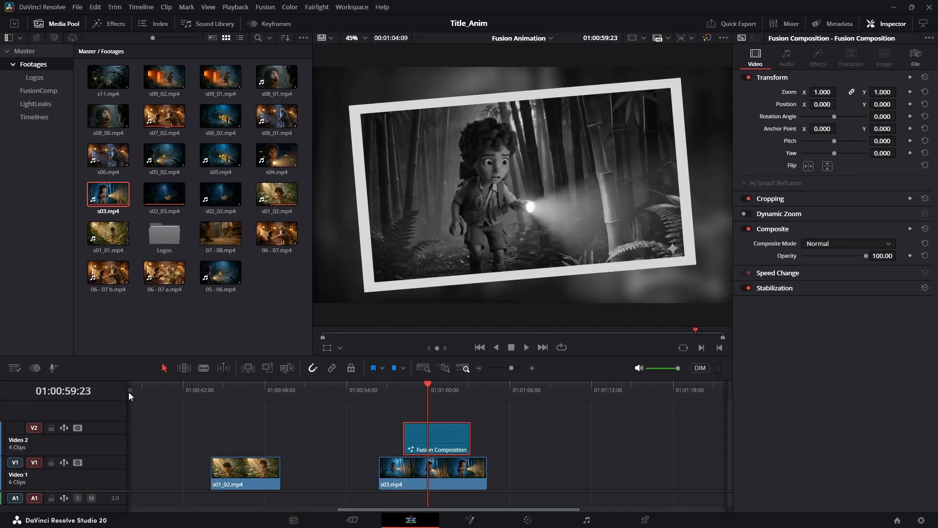
scroll(221, 441, "down", 5)
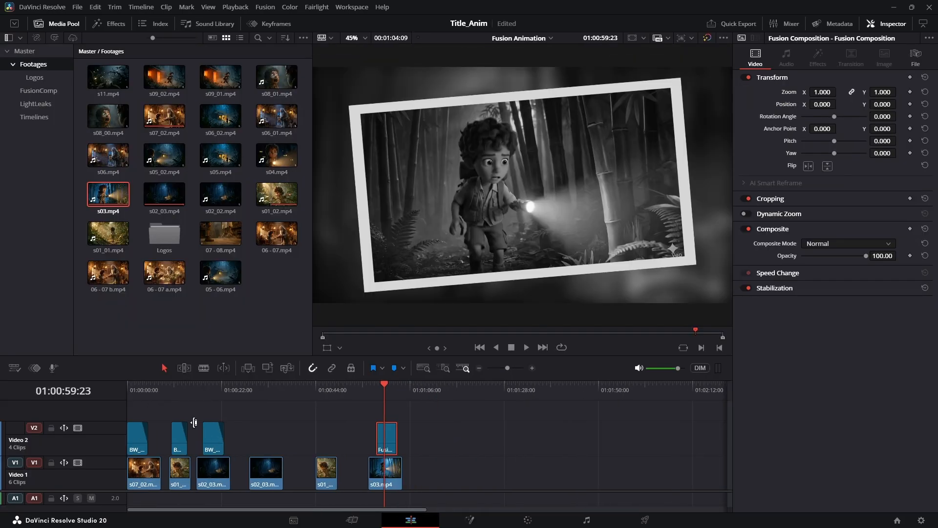
left_click(204, 400)
key("space")
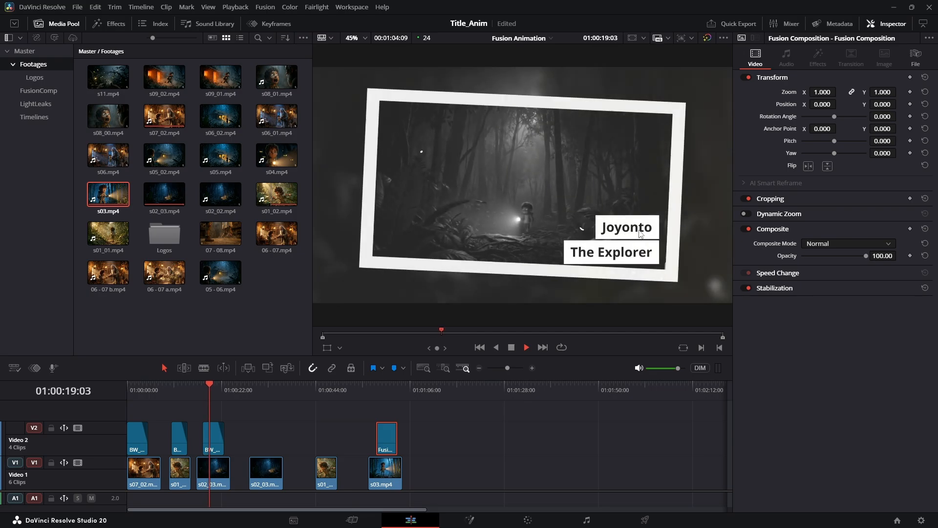
key("space")
left_click(384, 397)
scroll(396, 415, "up", 5)
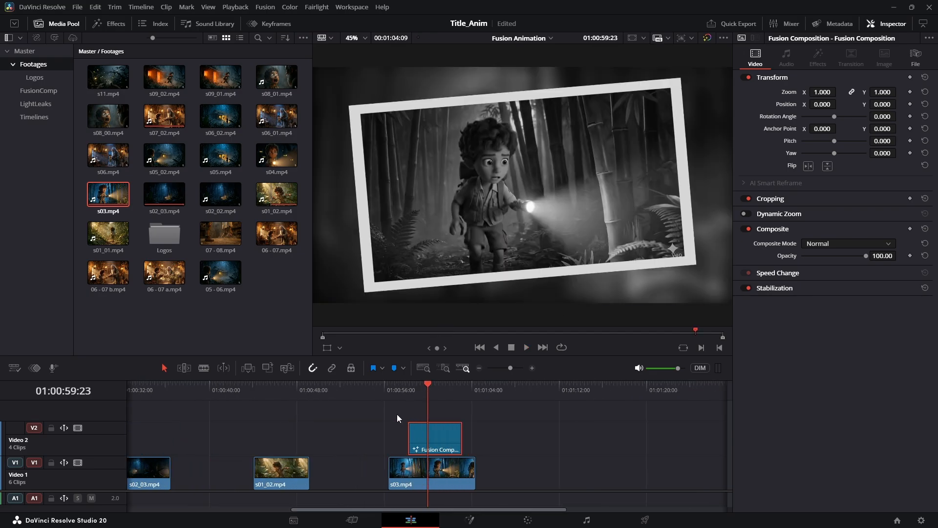
- Duplicate the Rectangle2 and Text1 nodes together in the Fusion composition and place the copies beside the originals
left_click(475, 519)
scroll(425, 391, "up", 3)
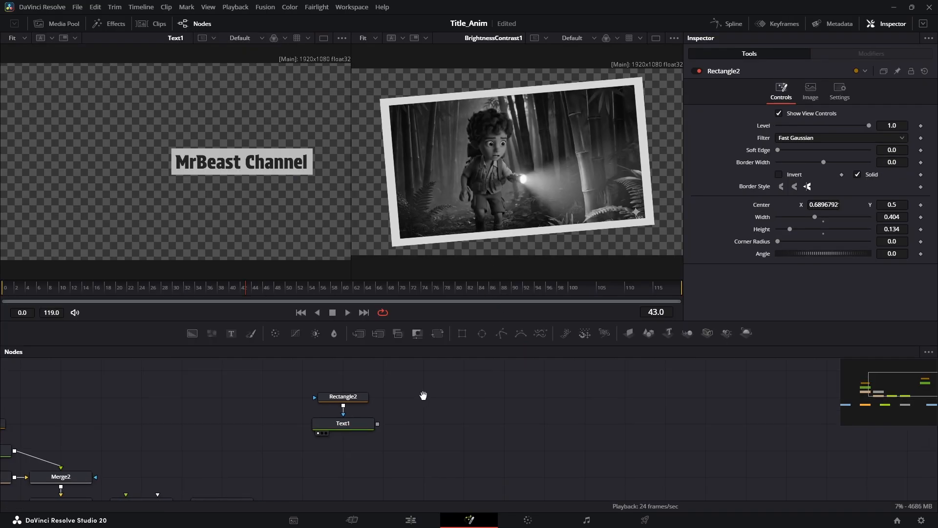
left_click_drag(350, 398, 219, 484)
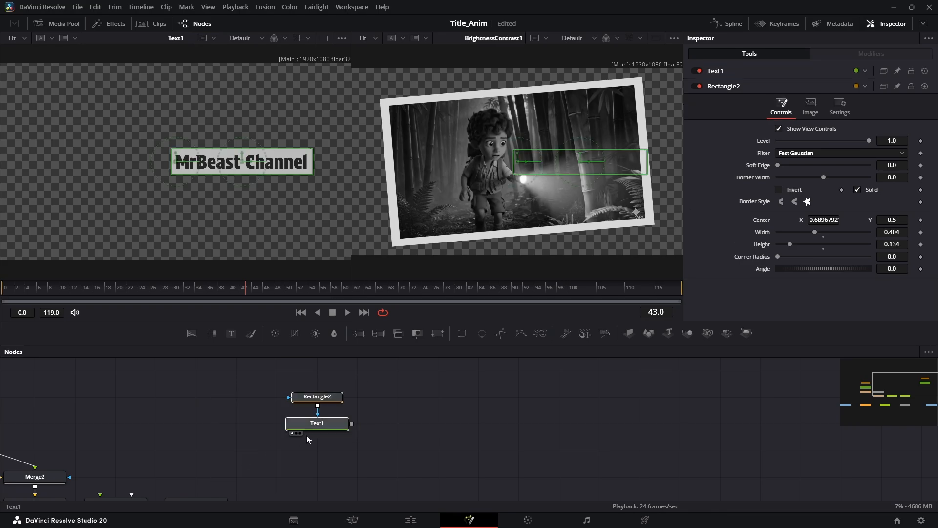
key("ctrl+c")
key("ctrl+v")
left_click_drag(391, 453, 430, 424)
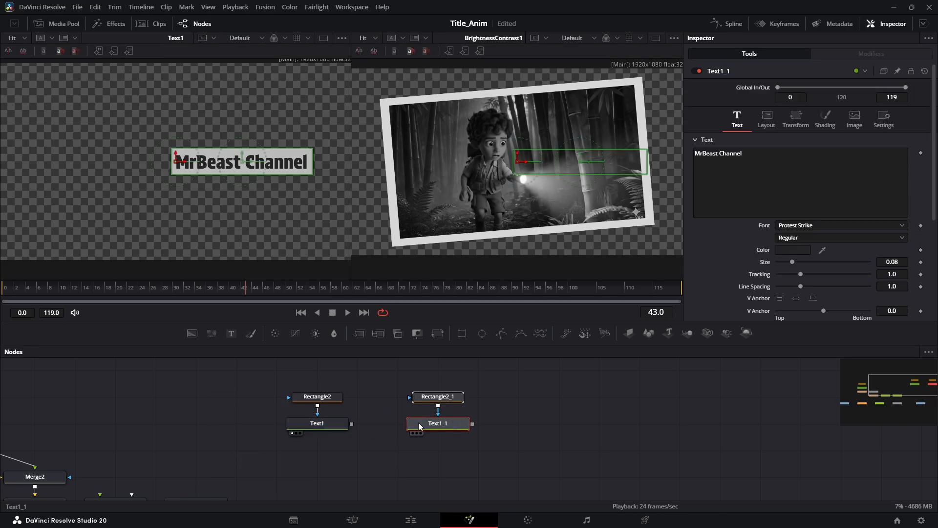
- Show Text1_1 in the first viewer and replace its wording with "The Famous Youtuber"
left_click(438, 429)
key("1")
triple_click(719, 139)
type("T")
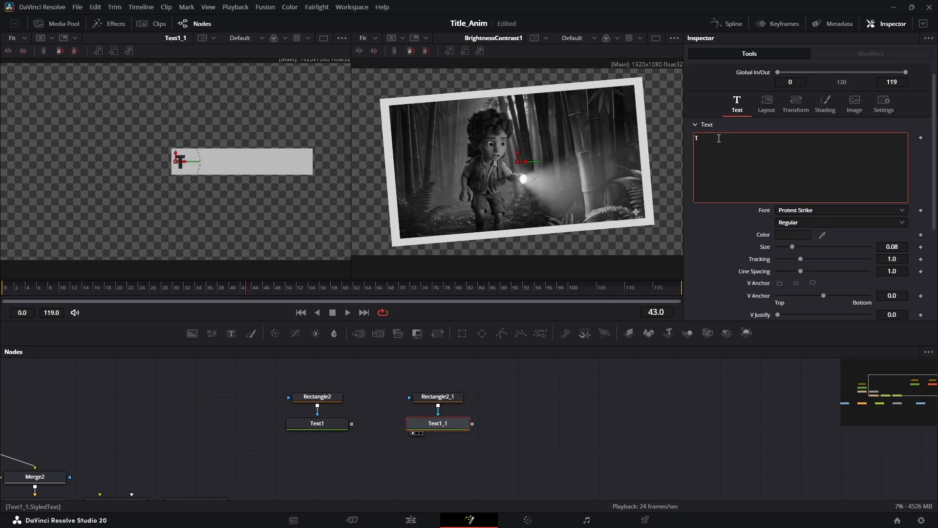
type("he Famous Youtuber")
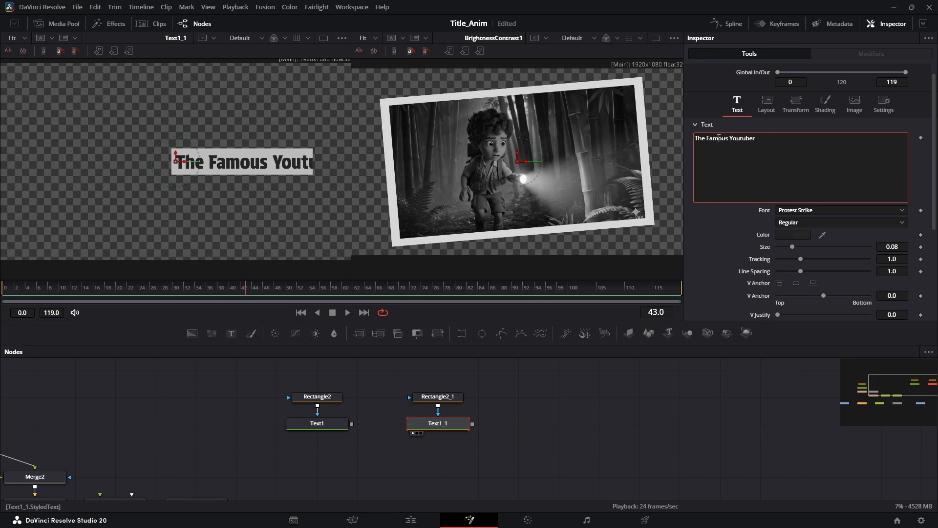
- Widen the Rectangle2_1 mask to a width of 0.513 so the box fits the second title, and save the project
left_click(454, 449)
left_click(449, 397)
left_click_drag(892, 217, 912, 216)
mouse_move(233, 149)
left_mouse_down()
mouse_move(200, 147)
mouse_move(237, 160)
left_mouse_up()
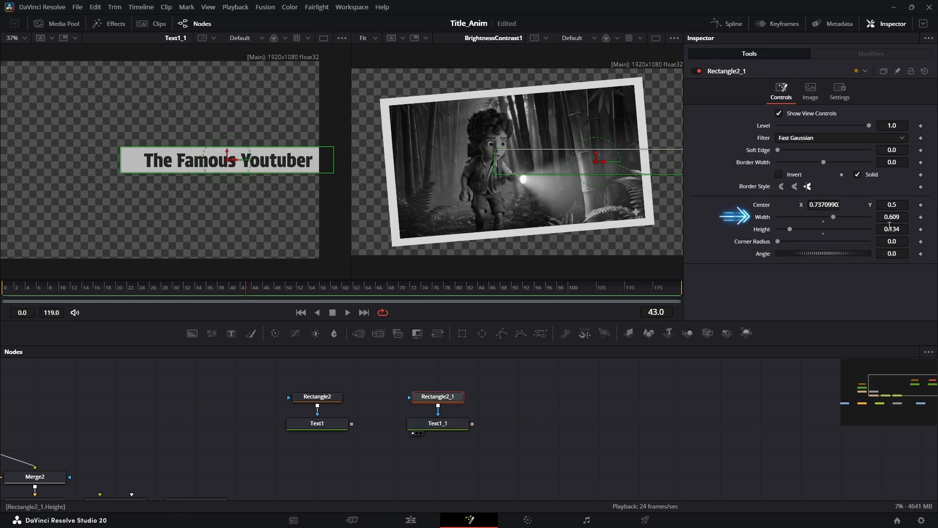
left_click_drag(891, 217, 874, 218)
left_click(590, 374)
key("ctrl+s")
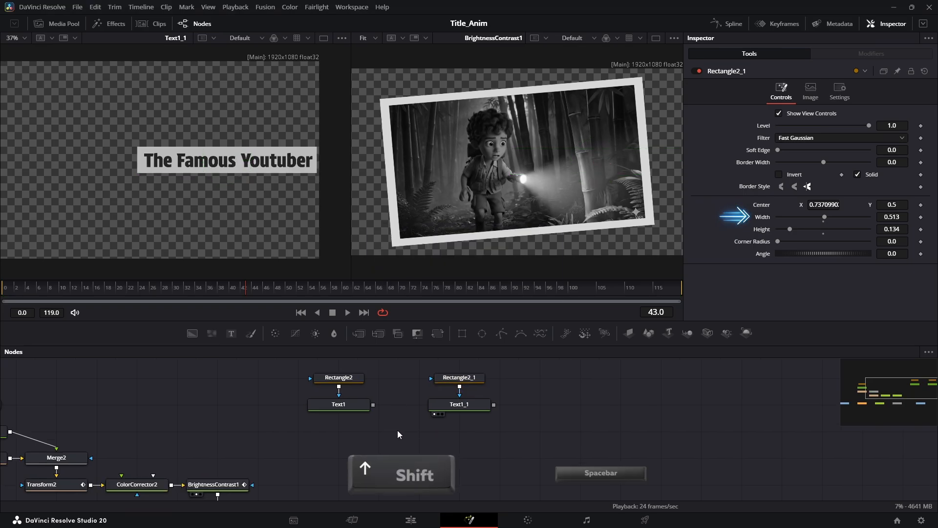
- Add a Merge node below the titles, with Text1_1 as background and Text1 as foreground, and show it in the second viewer
key("shift+space")
type("merg")
key("Return")
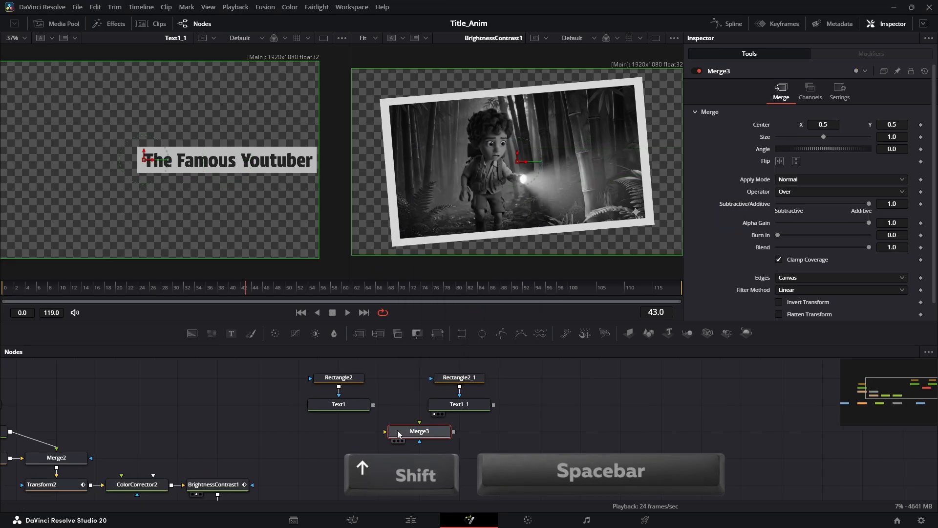
left_click_drag(419, 434, 419, 457)
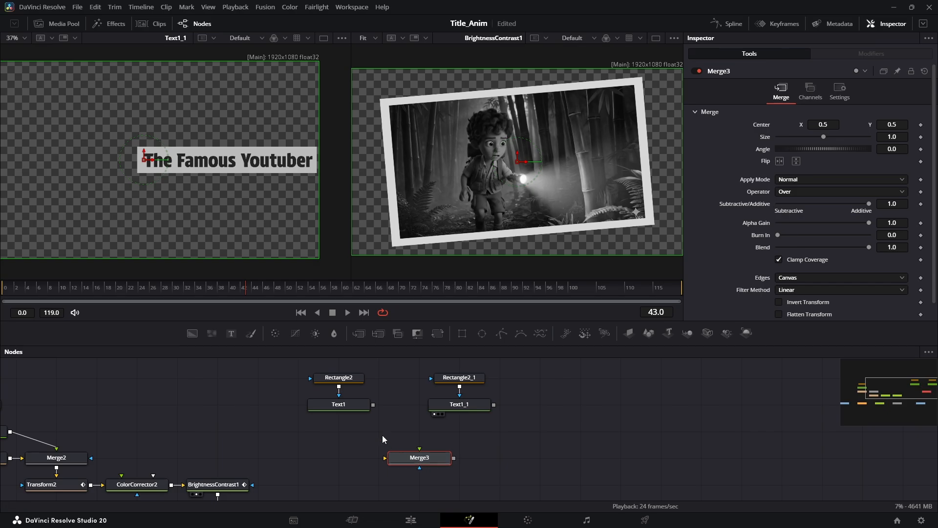
left_click_drag(374, 407, 419, 458)
left_click_drag(493, 405, 507, 211)
left_click_drag(599, 139, 492, 124)
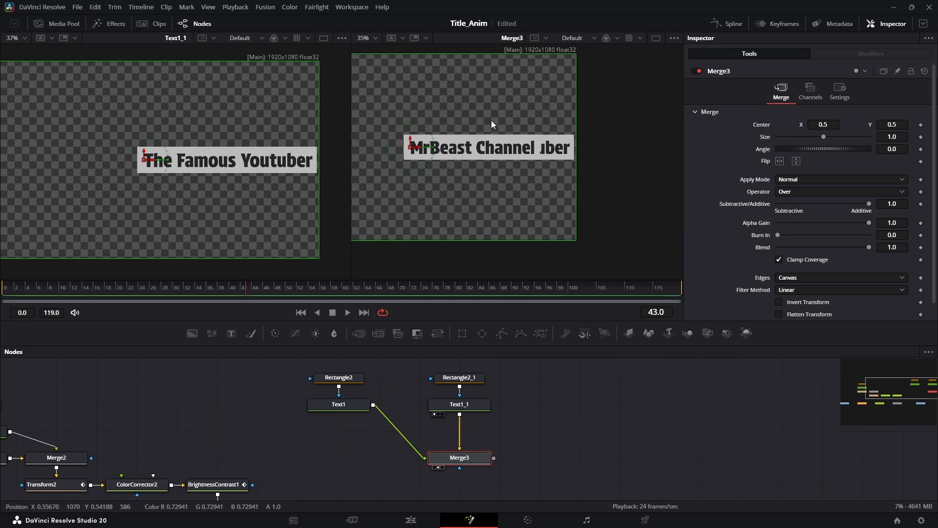
- Insert a Transform after Text1_1 to lower the second title to centre Y about 0.332, and fine-tune the Rectangle2_1 mask width
left_click(473, 404)
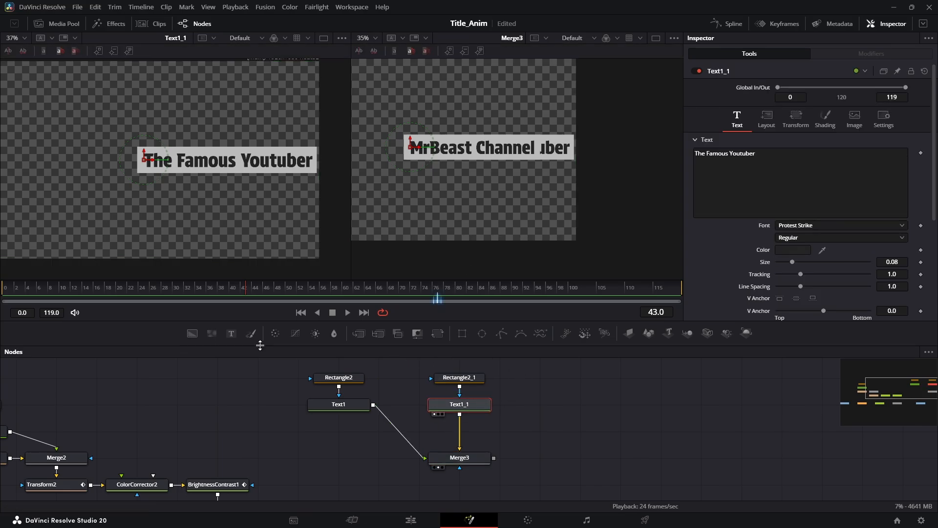
left_click(438, 334)
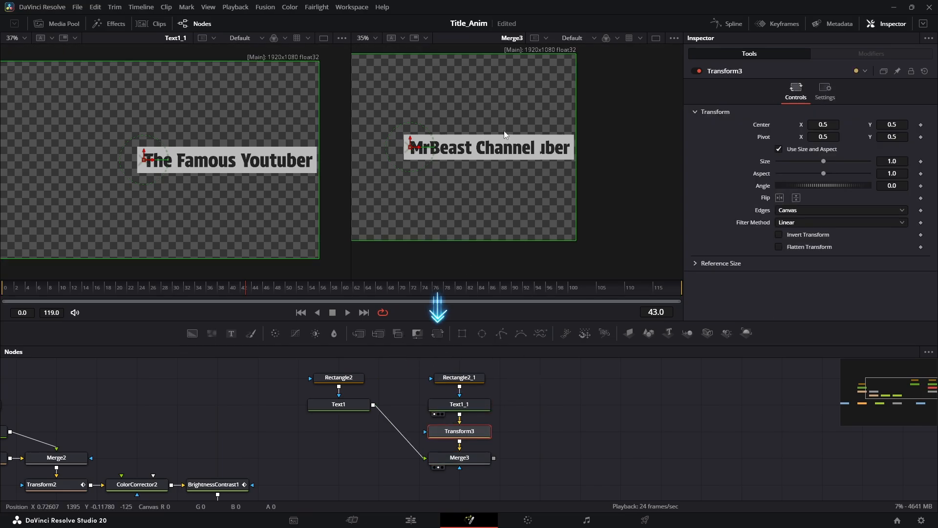
left_click_drag(410, 142, 413, 172)
scroll(413, 172, "up", 5)
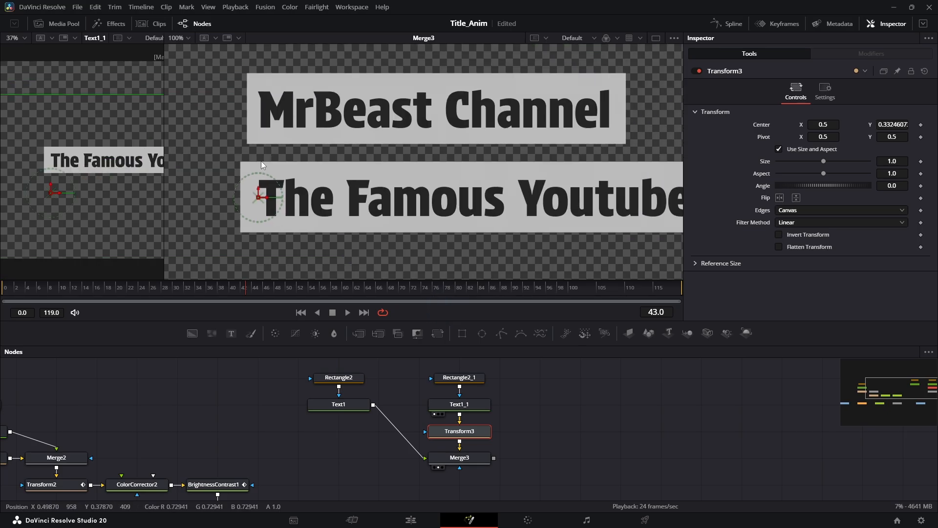
left_click(459, 377)
left_click_drag(896, 217, 893, 217)
- Add a Transform node after Merge3, show it in the second viewer, and reset its centre to 0.5, 0.5
left_click(468, 442)
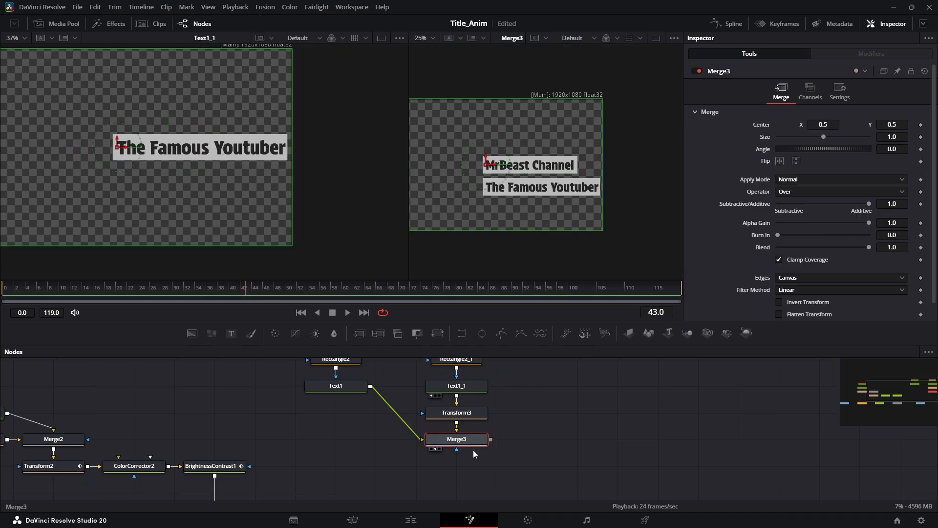
left_click_drag(495, 447, 457, 443)
left_click(445, 335)
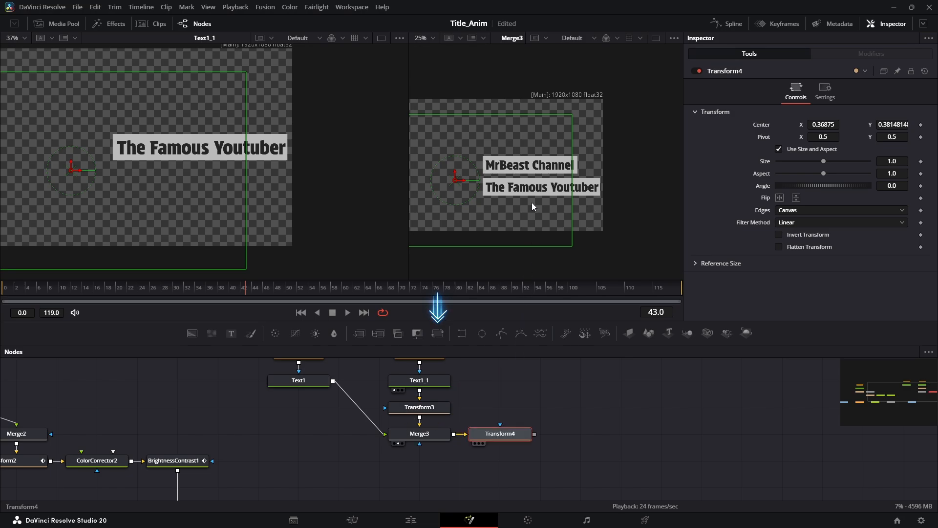
key("2")
left_click_drag(454, 180, 452, 133)
right_click(808, 130)
left_click(799, 241)
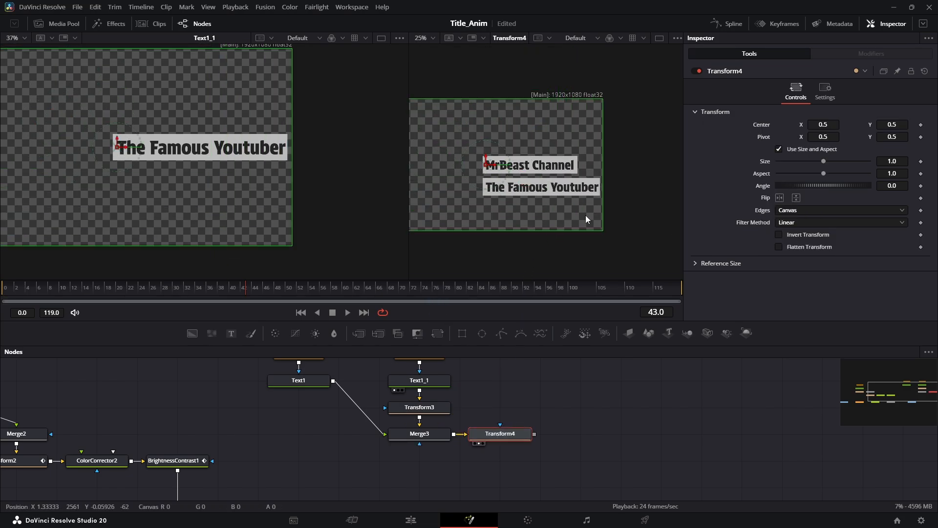
key("ctrl+s")
- Show BrightnessContrast1 in the first viewer and add an unconnected Merge node beside it
left_click_drag(530, 427, 624, 400)
left_click_drag(272, 433, 129, 156)
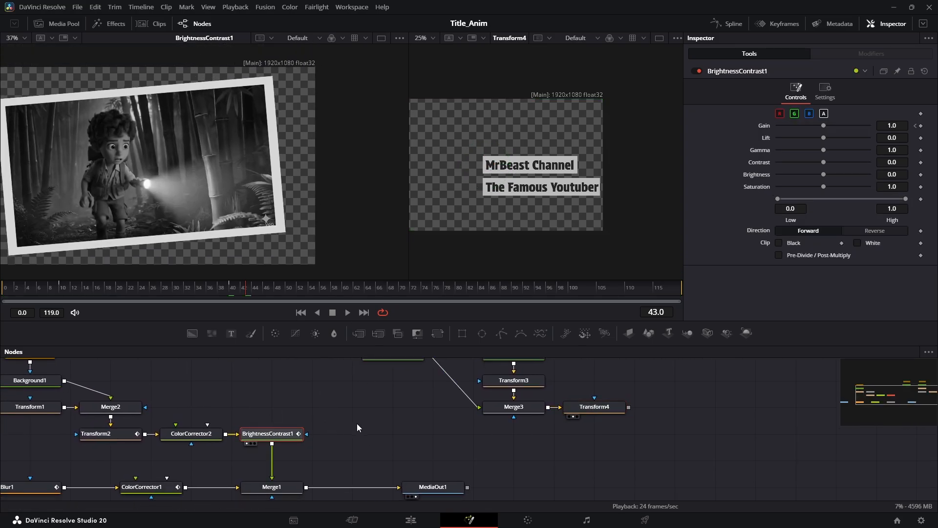
left_click_drag(576, 413, 541, 464)
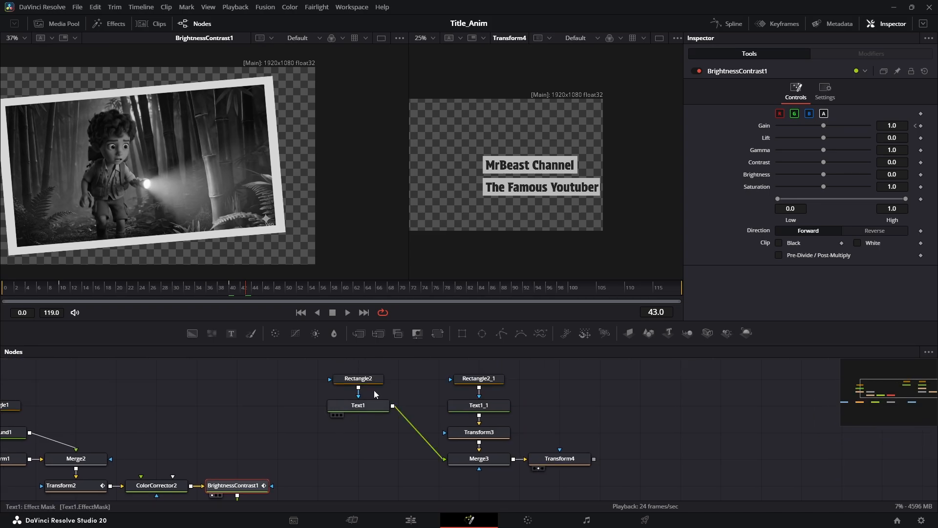
left_click_drag(483, 440, 360, 464)
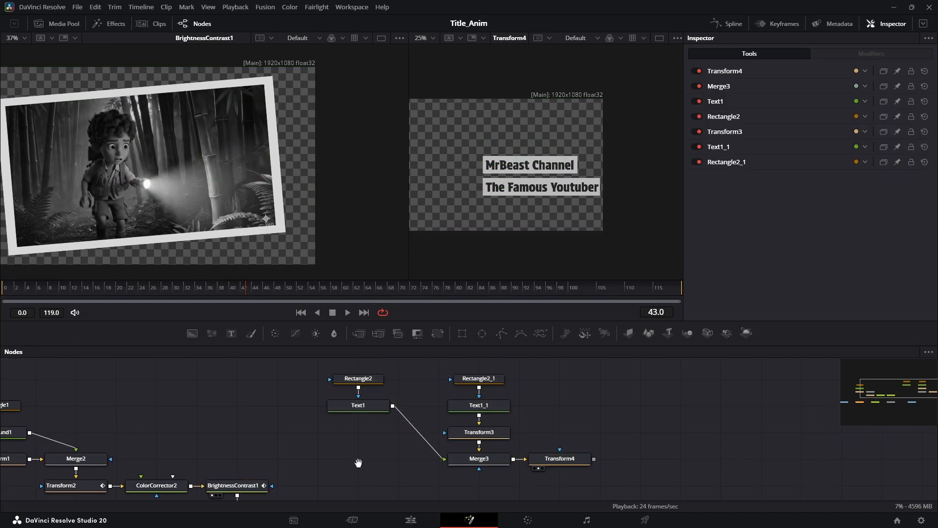
scroll(361, 463, "down", 2)
key("shift+space")
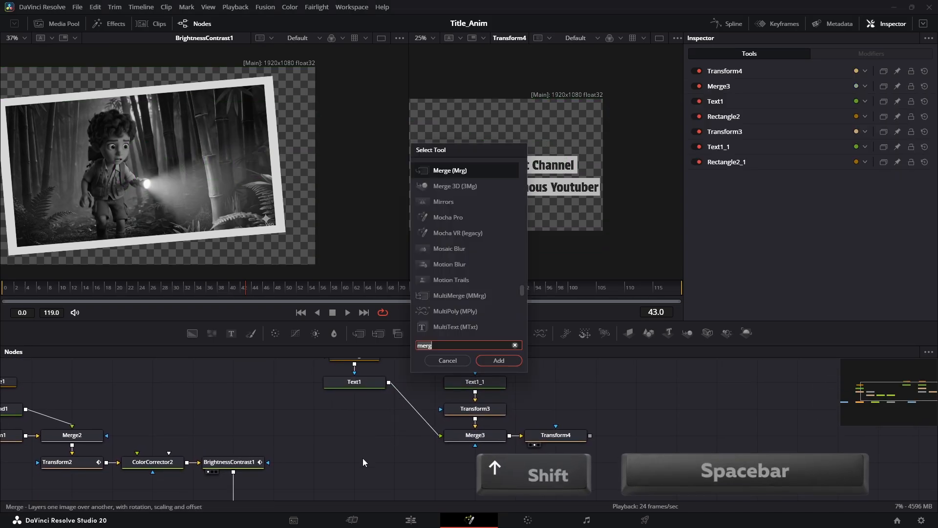
type("mer")
key("Return")
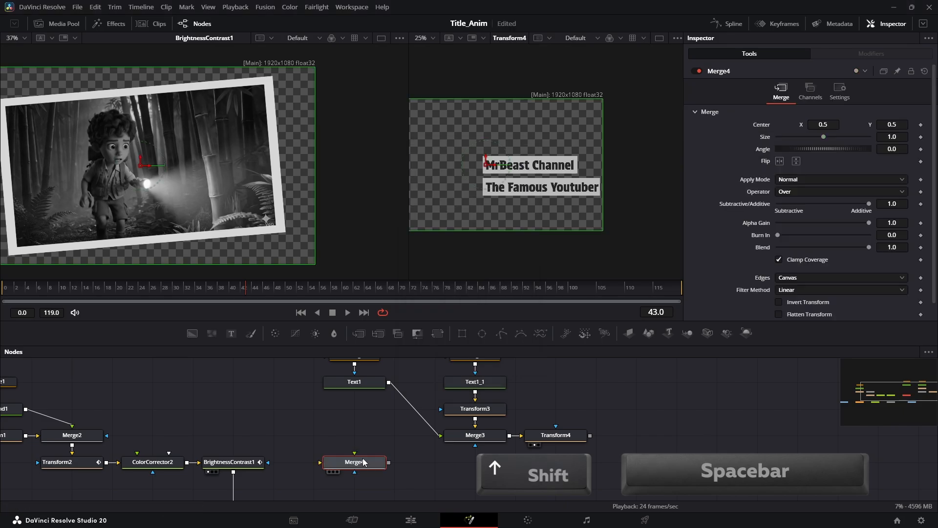
- Move the whole group of title nodes closer to the picture nodes and space Merge4 away from BrightnessContrast1
left_click_drag(421, 407, 379, 439)
left_click_drag(579, 375, 303, 473)
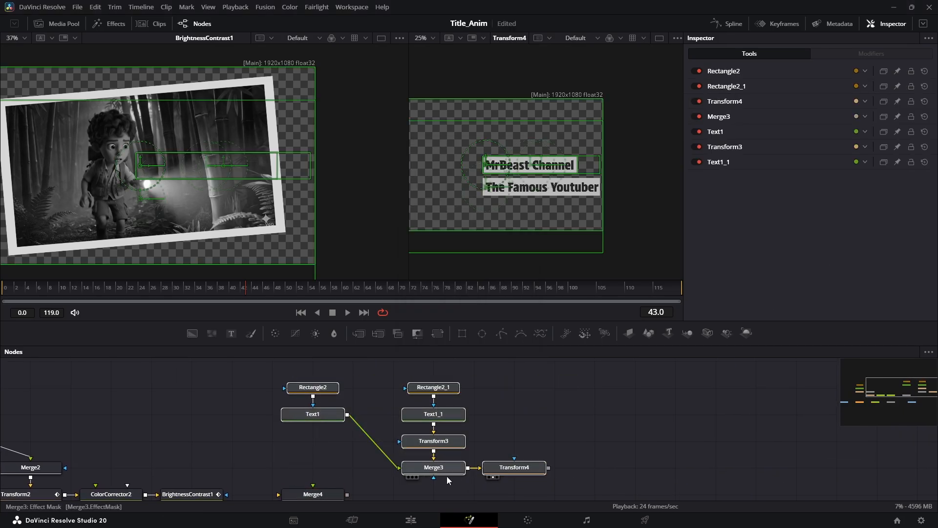
left_click_drag(526, 468, 284, 442)
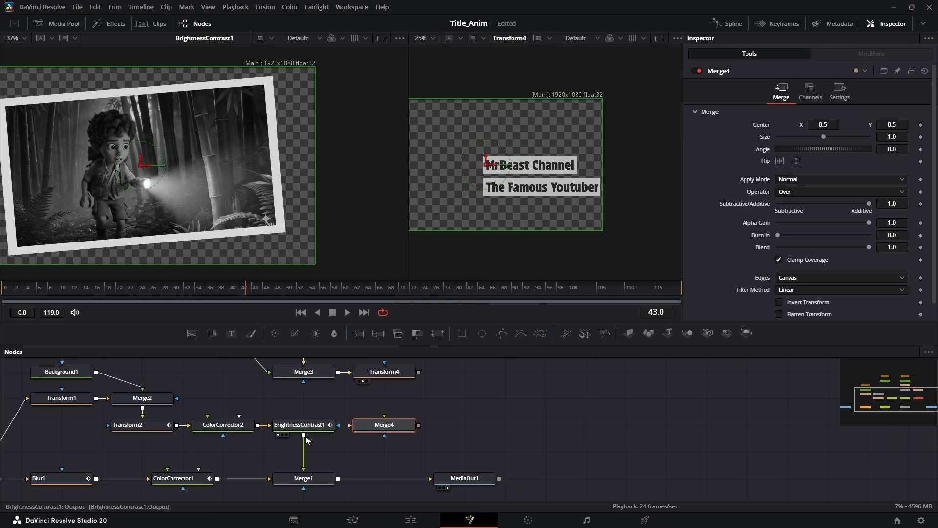
left_click_drag(394, 428, 430, 428)
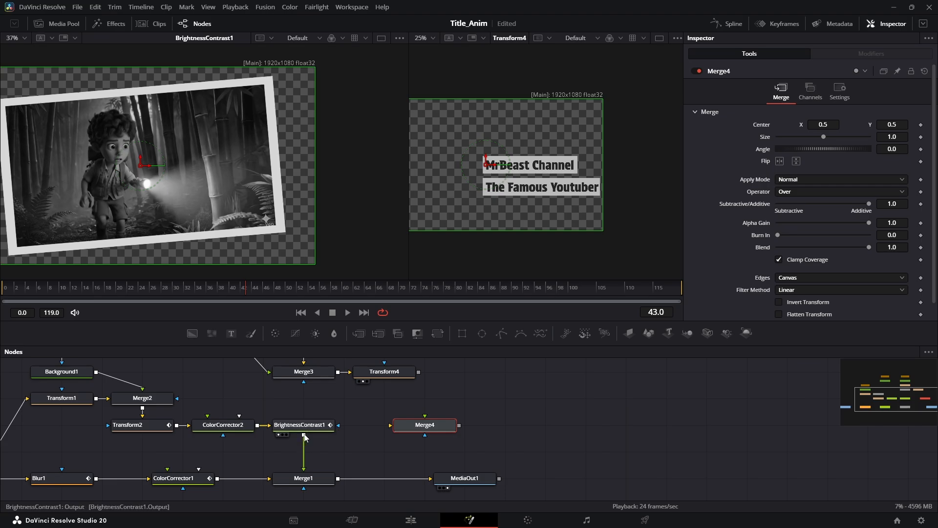
- Connect BrightnessContrast1 as background and Transform4 as foreground of Merge4, and show Merge4 in the second viewer
left_click_drag(303, 434, 391, 425)
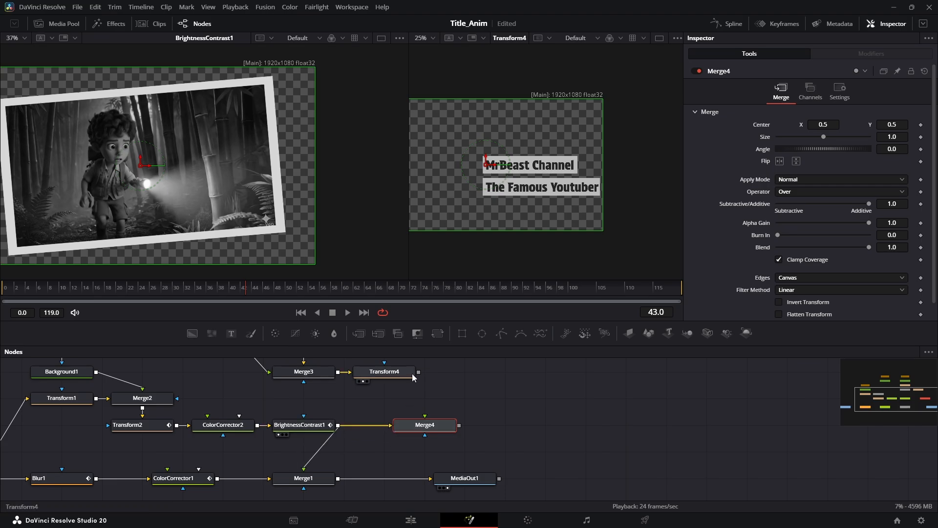
left_click_drag(418, 372, 425, 418)
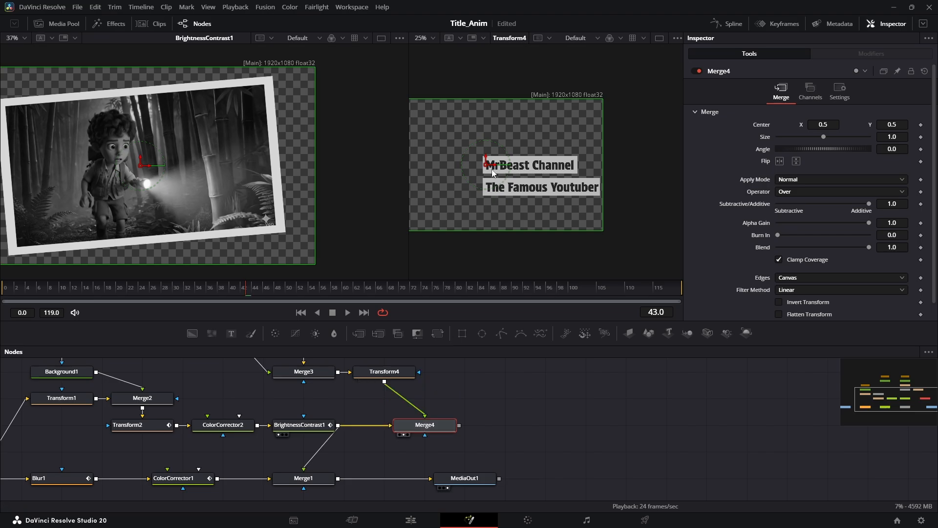
key("2")
left_click_drag(441, 393, 456, 421)
- Set Transform4's size to 0.833 and move the titles over the picture's lower-left area, at centre about 0.179, 0.363
left_click(408, 398)
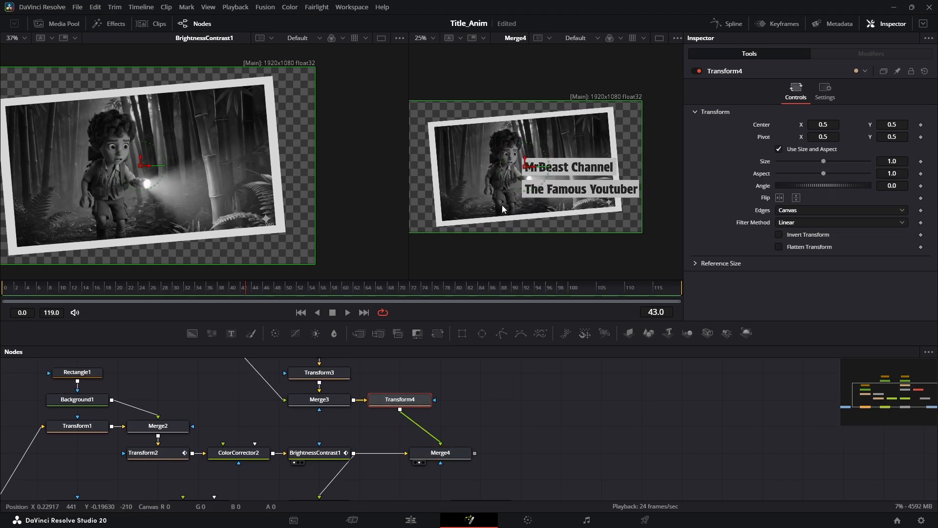
left_click_drag(889, 161, 872, 161)
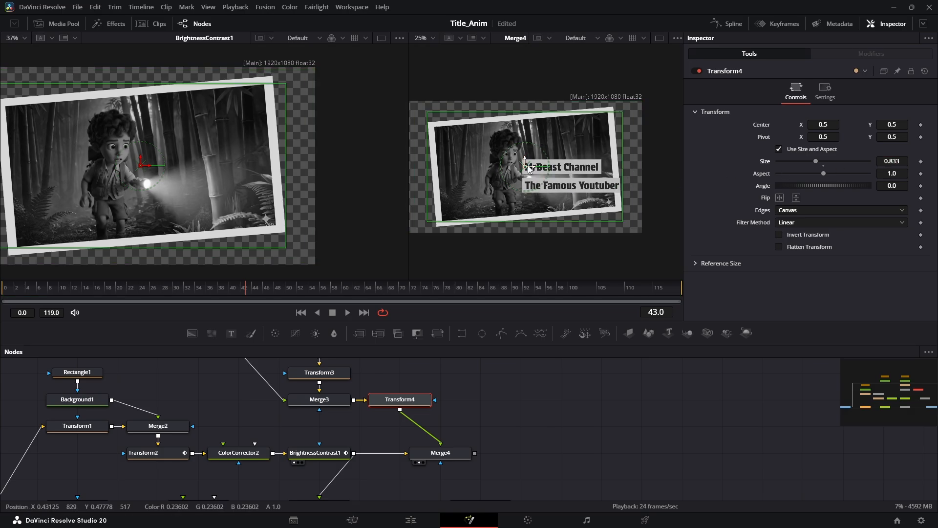
left_click_drag(526, 169, 450, 187)
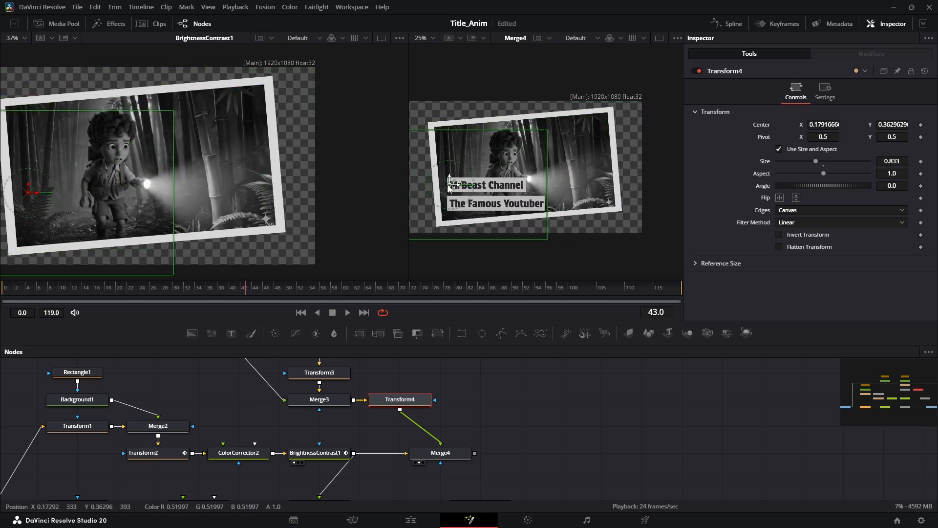
left_click_drag(462, 228, 492, 185)
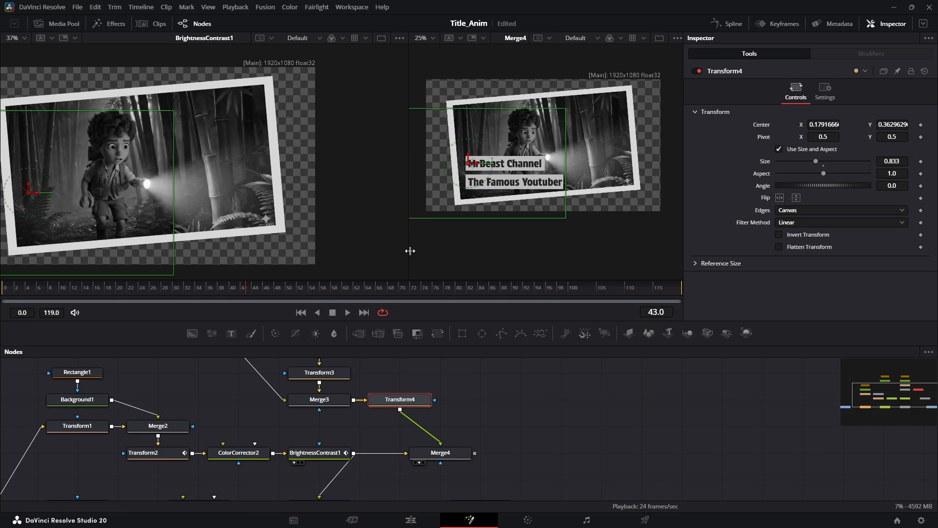
- Show Merge4 in a single fitted viewer and refine Transform4 to size 0.583 with centre 0.176167, 0.301963
left_click_drag(410, 252, 194, 248)
scroll(459, 213, "up", 2)
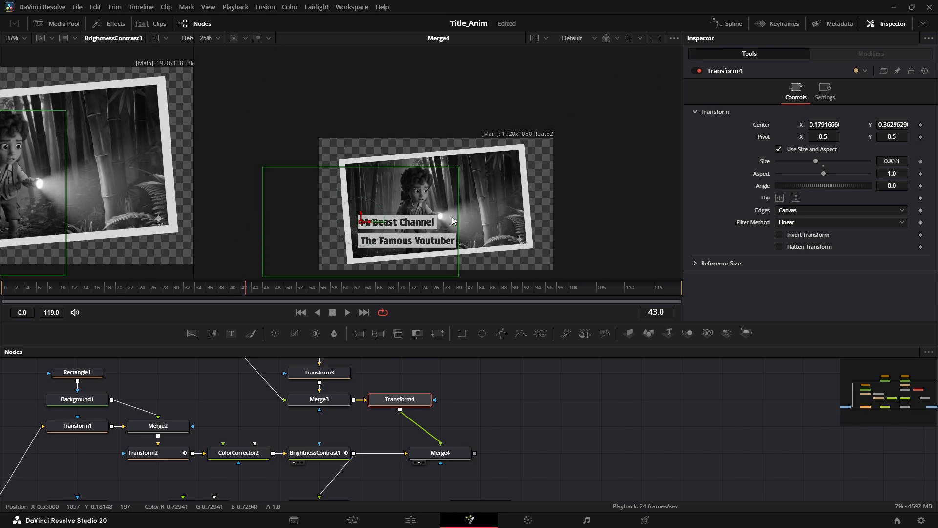
scroll(462, 218, "up", 1)
left_click_drag(462, 218, 501, 178)
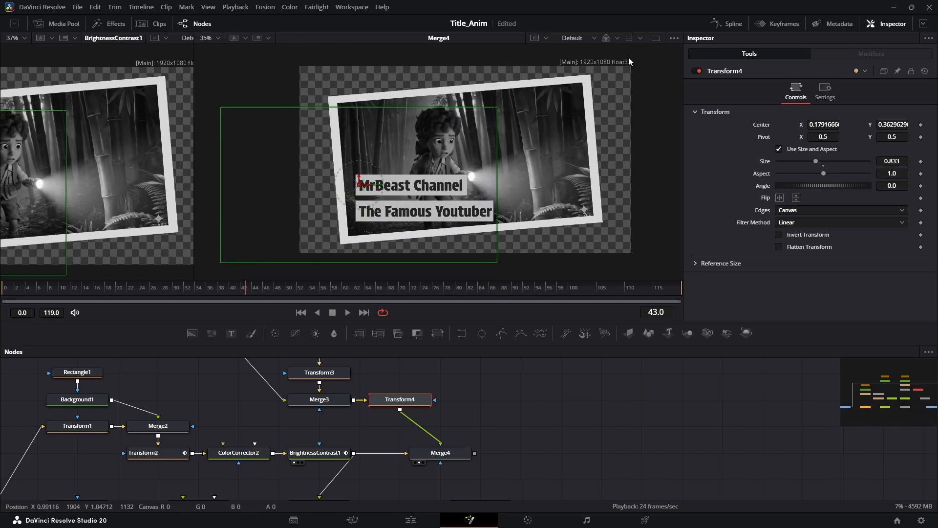
left_click(655, 39)
left_click(13, 41)
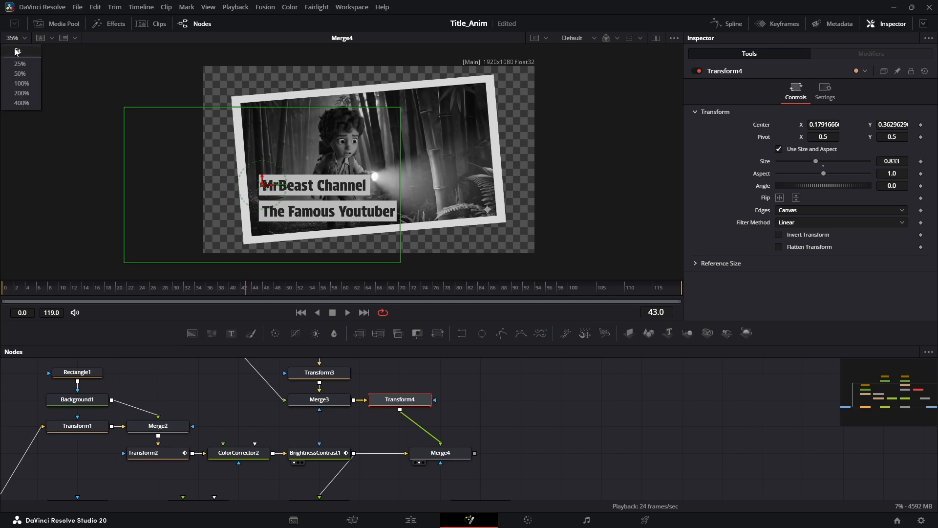
left_click(13, 57)
left_click_drag(891, 161, 773, 161)
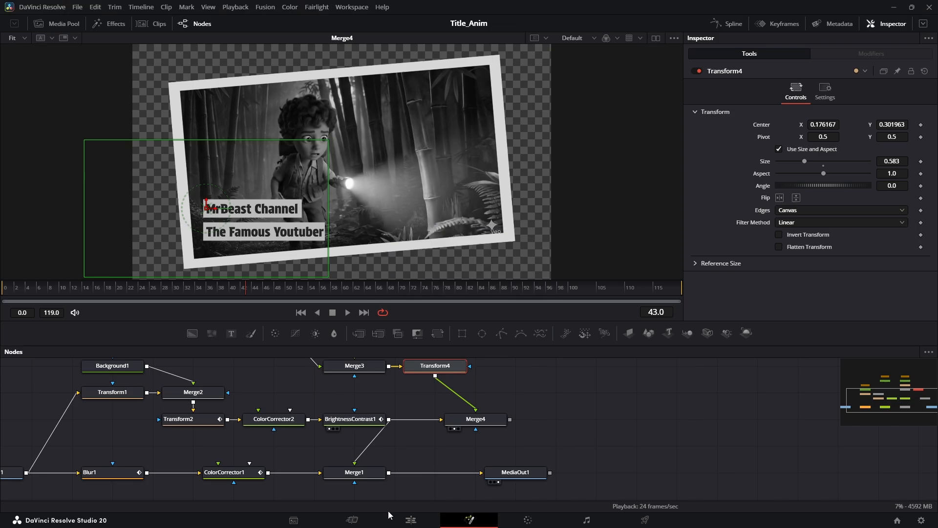
- Play the Fusion Composition clip on the edit timeline to check its output, return to the composition at frame 68, and select Merge4
left_click(411, 519)
key("space")
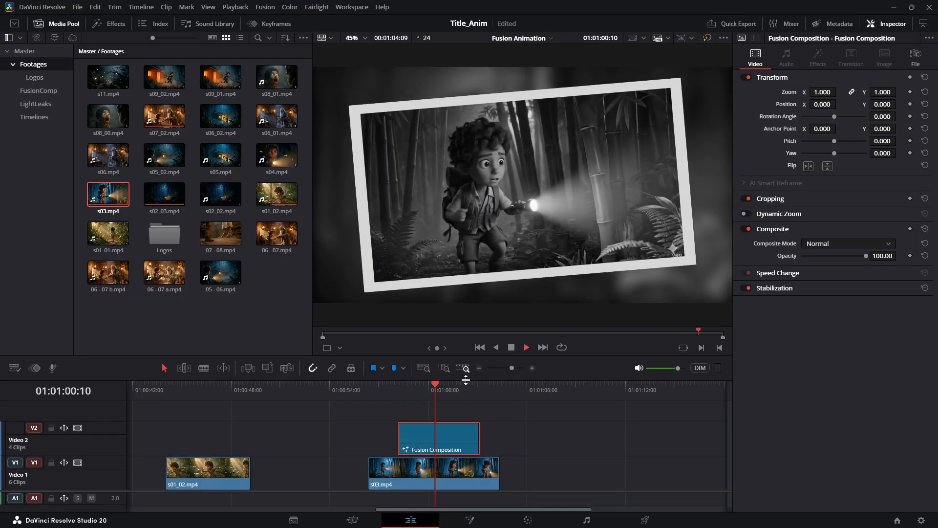
key("space")
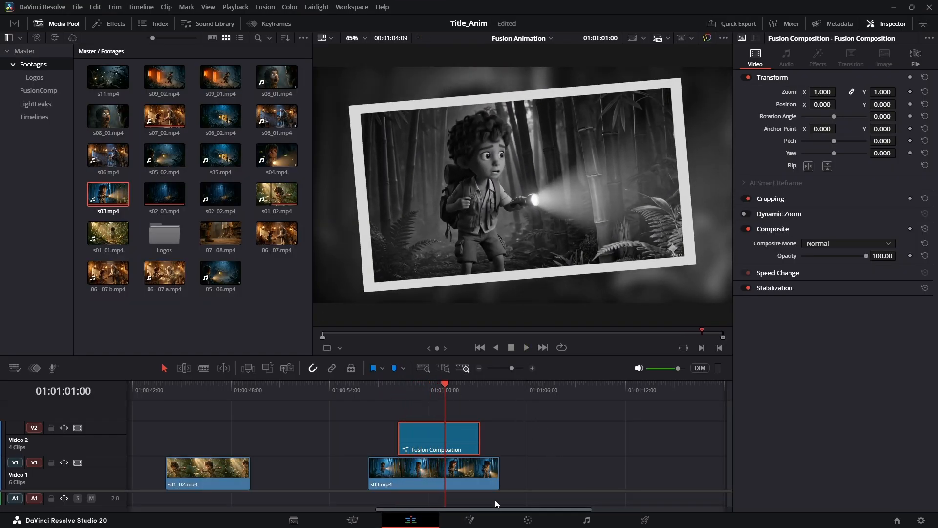
left_click(470, 520)
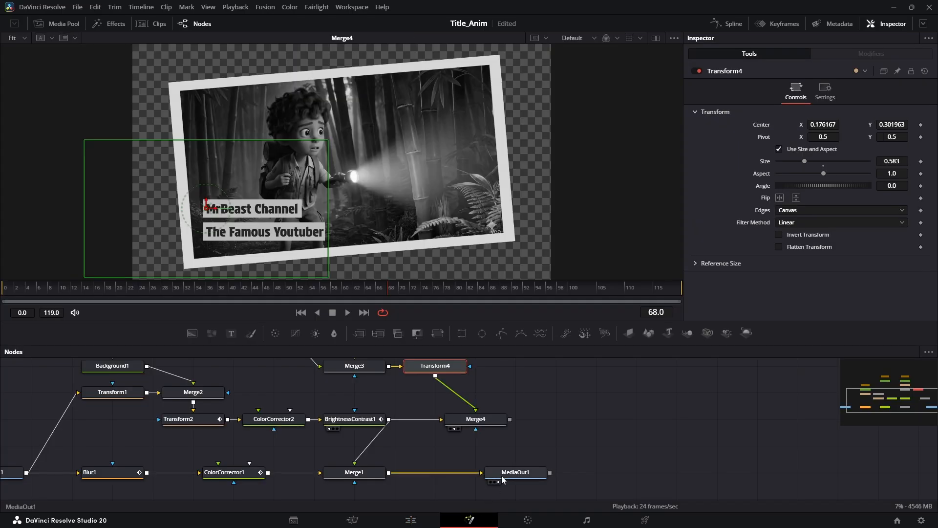
left_click(483, 420)
scroll(464, 415, "up", 2)
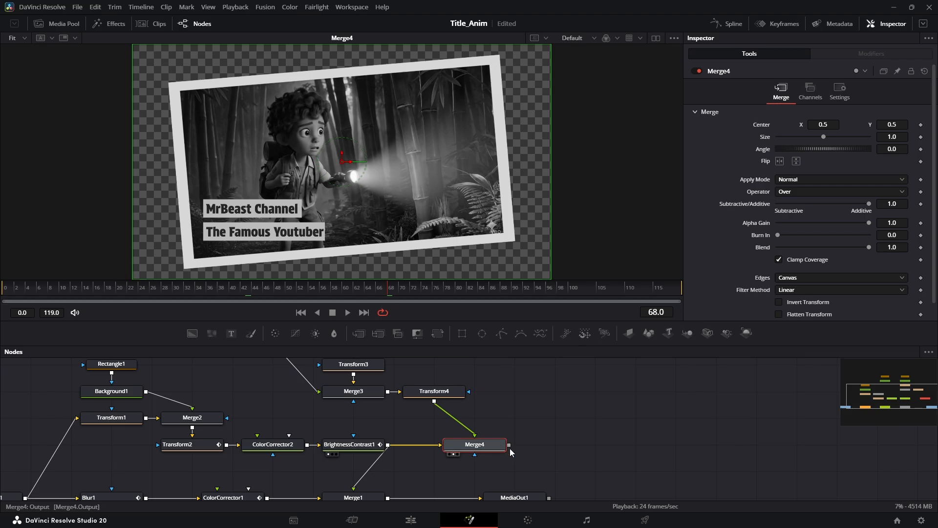
- Connect Merge4's output as the foreground of Merge1, replacing the direct BrightnessContrast1 link, and save the project
scroll(526, 467, "down", 3)
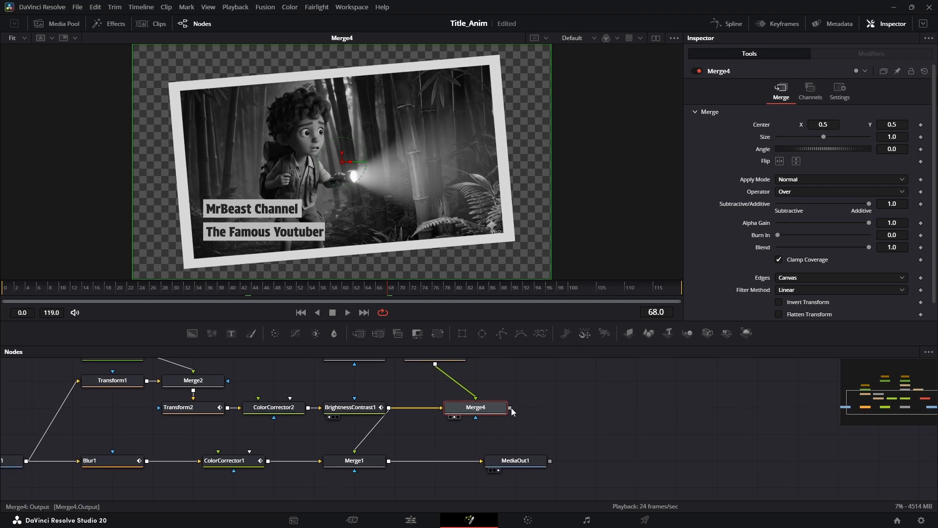
left_click_drag(510, 407, 355, 451)
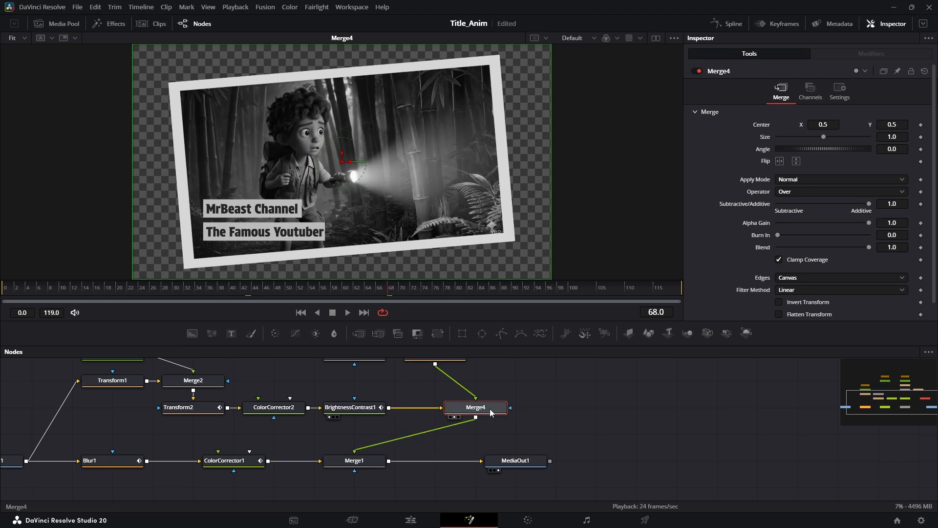
key("ctrl+s")
- Play the edit timeline from just before the Fusion Composition clip to review the titled picture animation
key("shift+4")
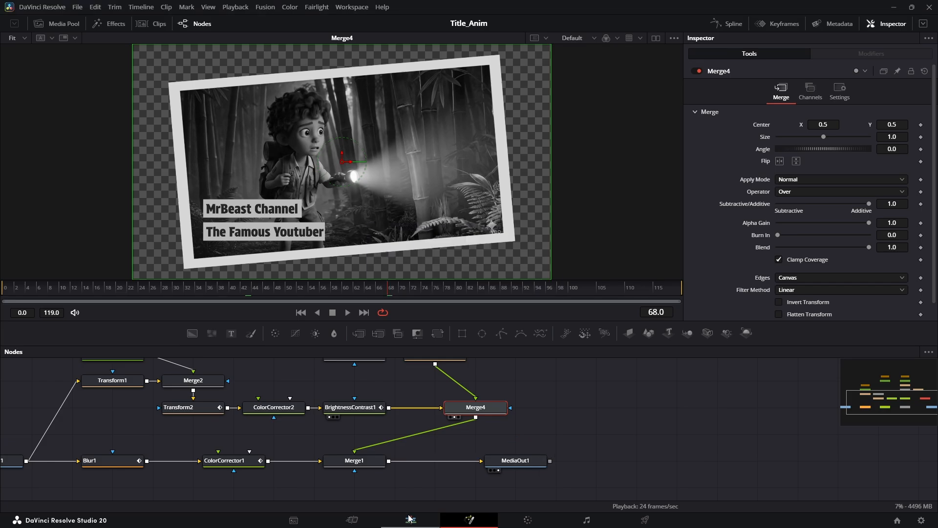
left_click(383, 398)
key("space")
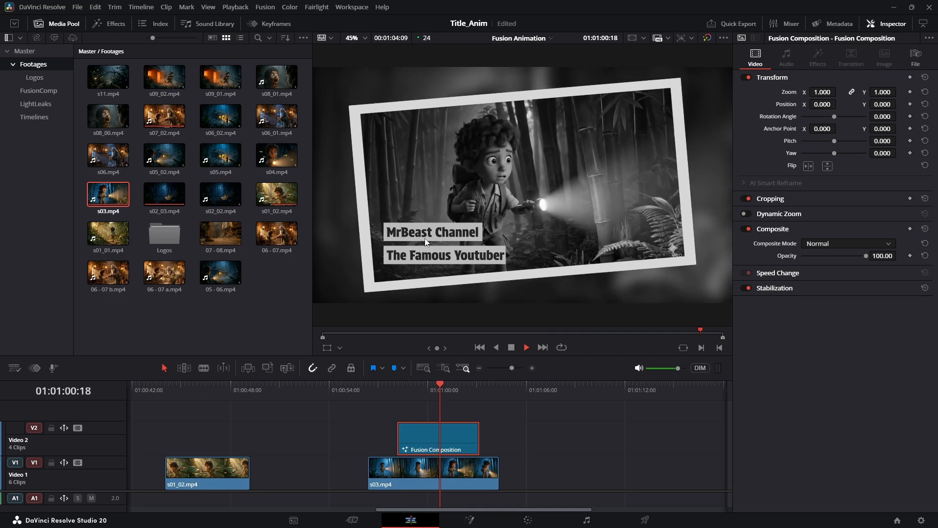
key("space")
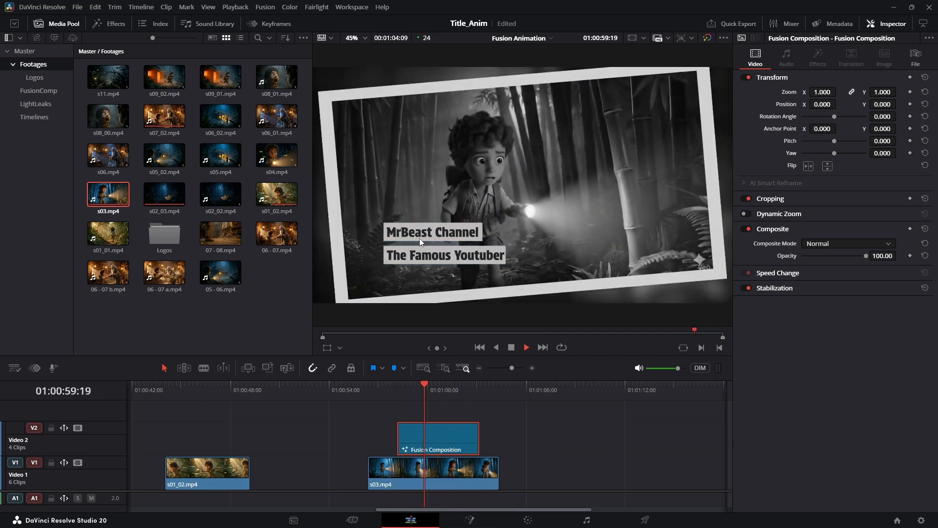
key("space")
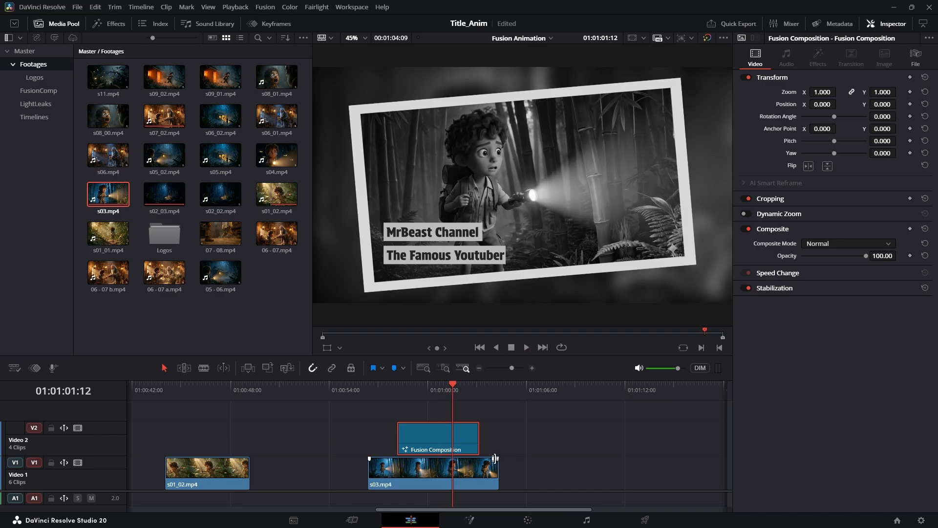